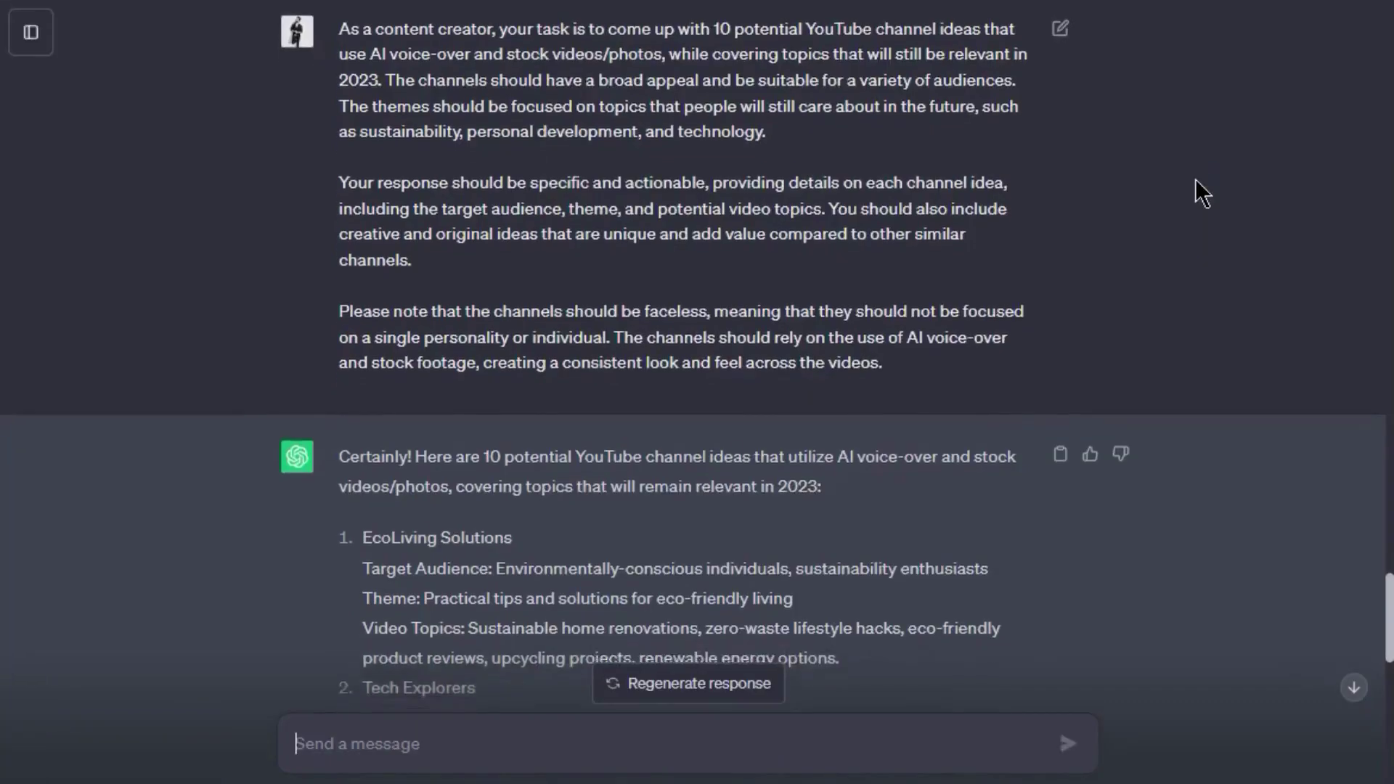
Step: Scroll through ChatGPT's channel ideas, then search Google for 'fliki'
scroll(1196, 180, down, 3)
scroll(1196, 181, down, 2)
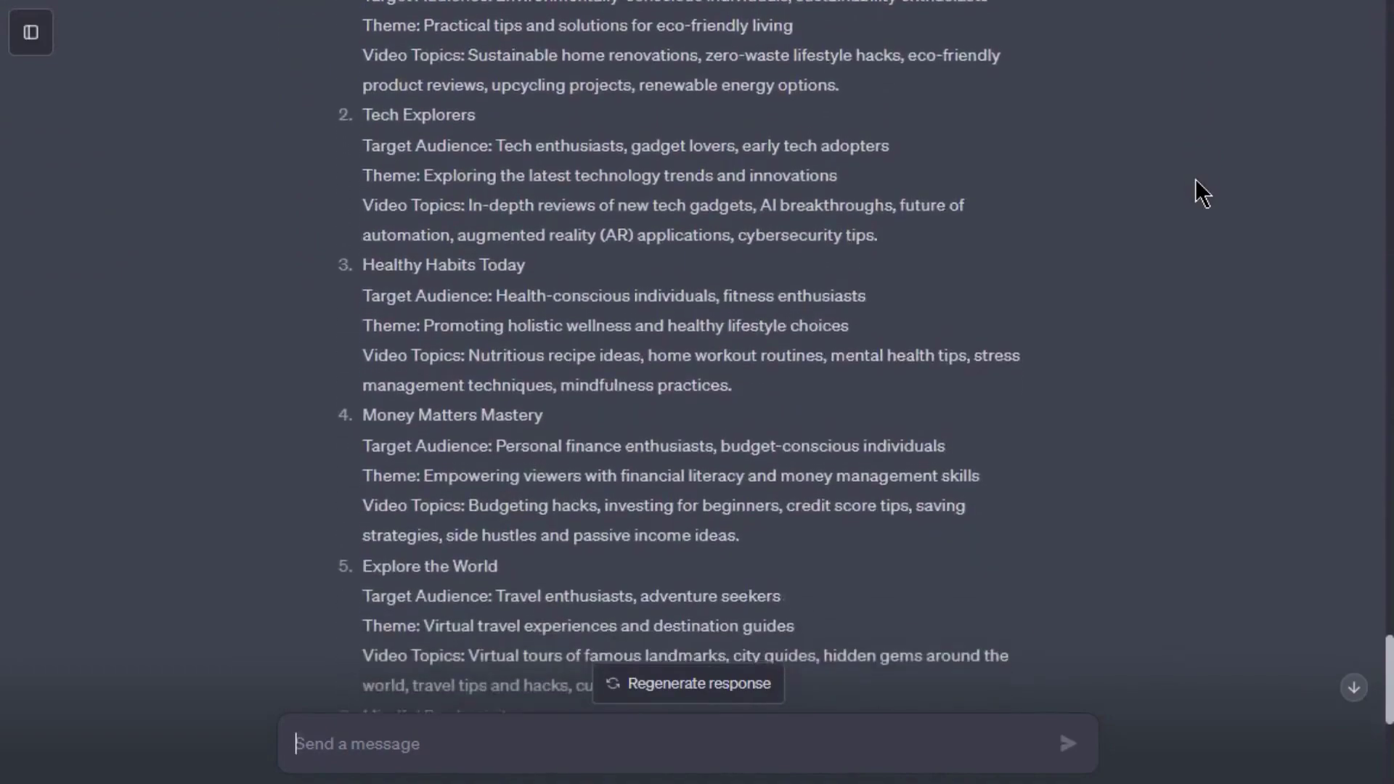
scroll(1195, 180, down, 1)
scroll(1196, 179, down, 1)
scroll(1196, 179, down, 3)
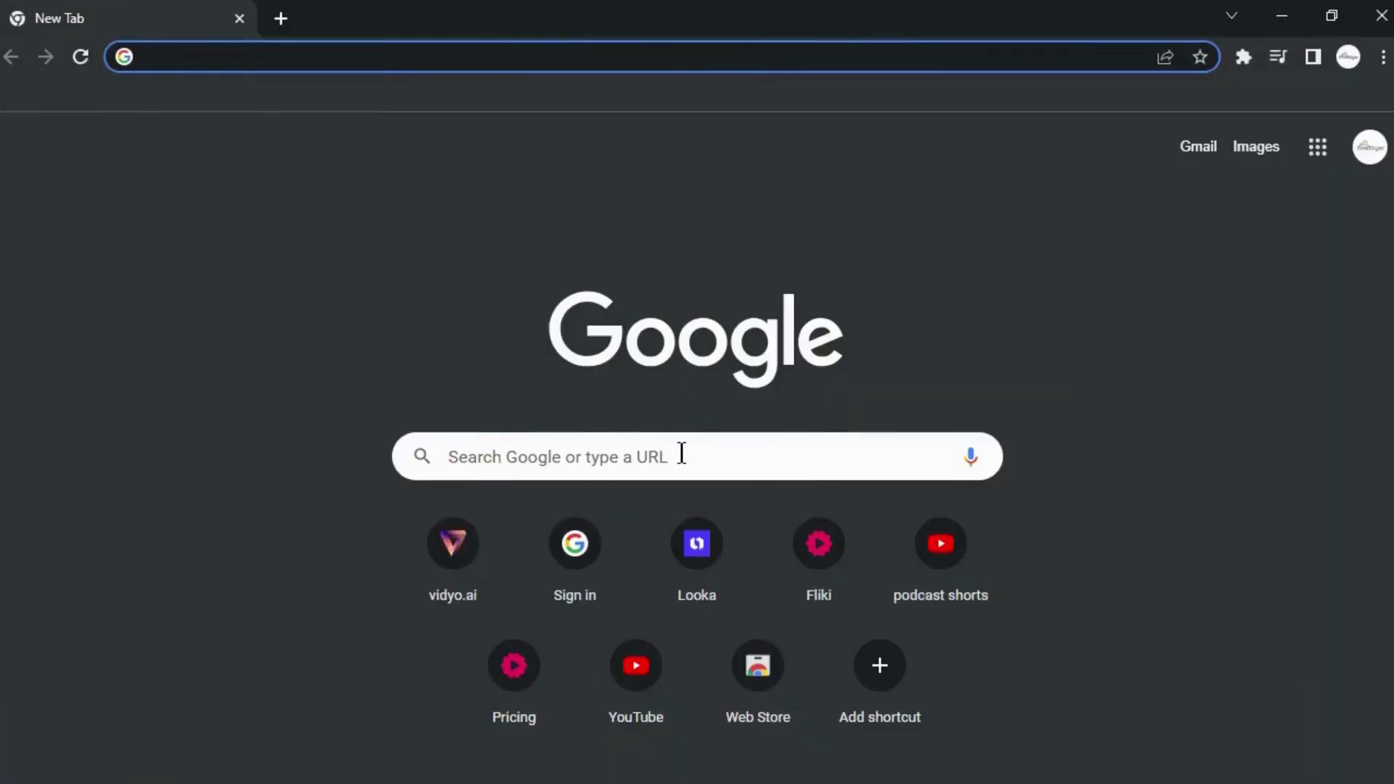
click(681, 455)
text(fliki)
key(Return)
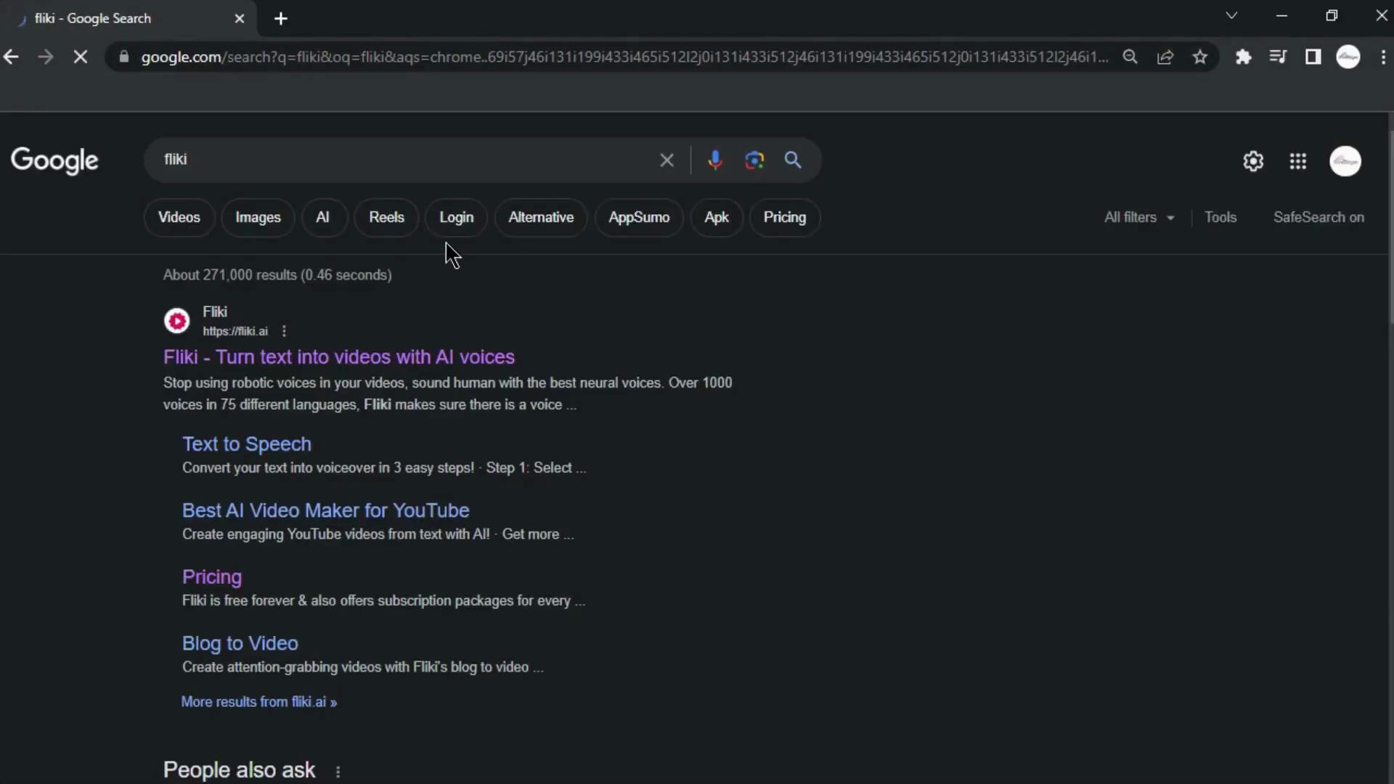
Step: Open the fliki.ai result and scroll the homepage down to its demo video
click(280, 370)
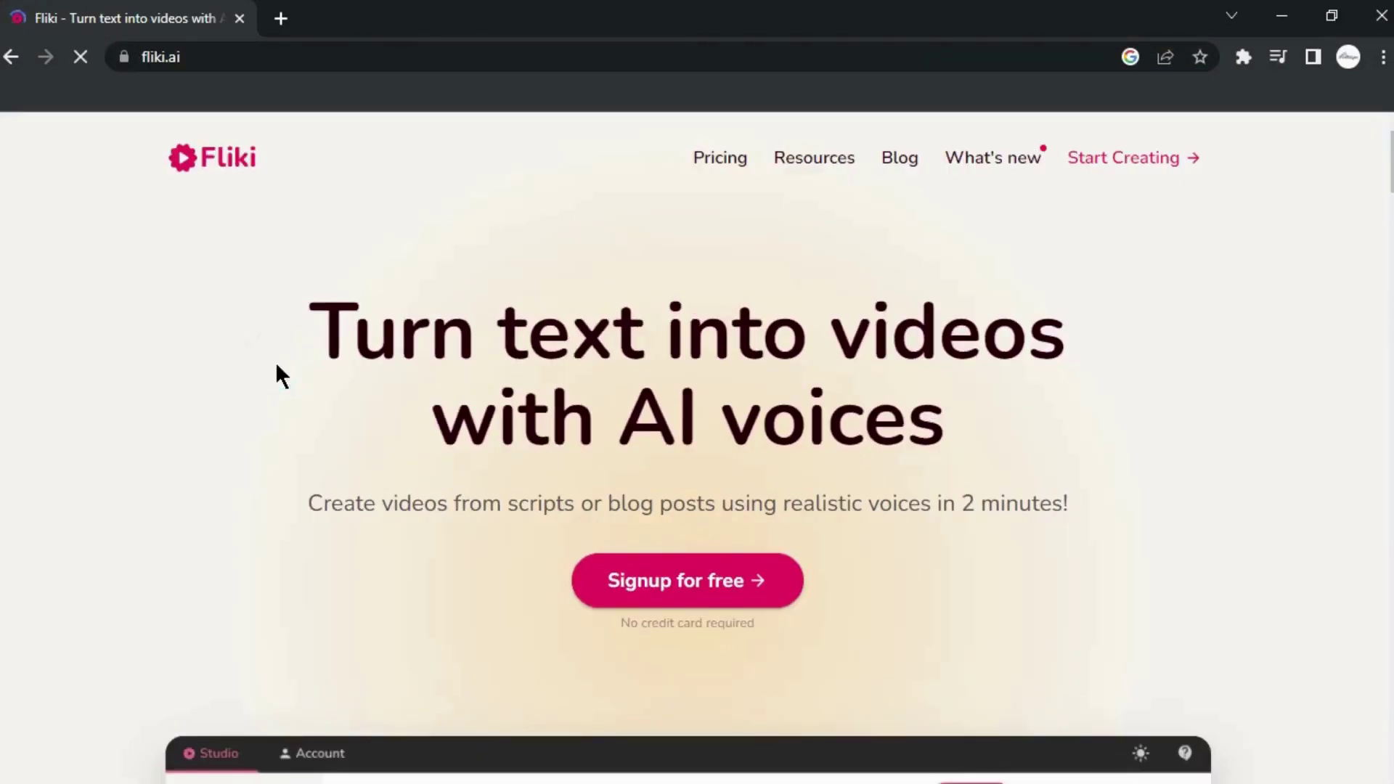
scroll(571, 374, down, 3)
scroll(571, 373, down, 6)
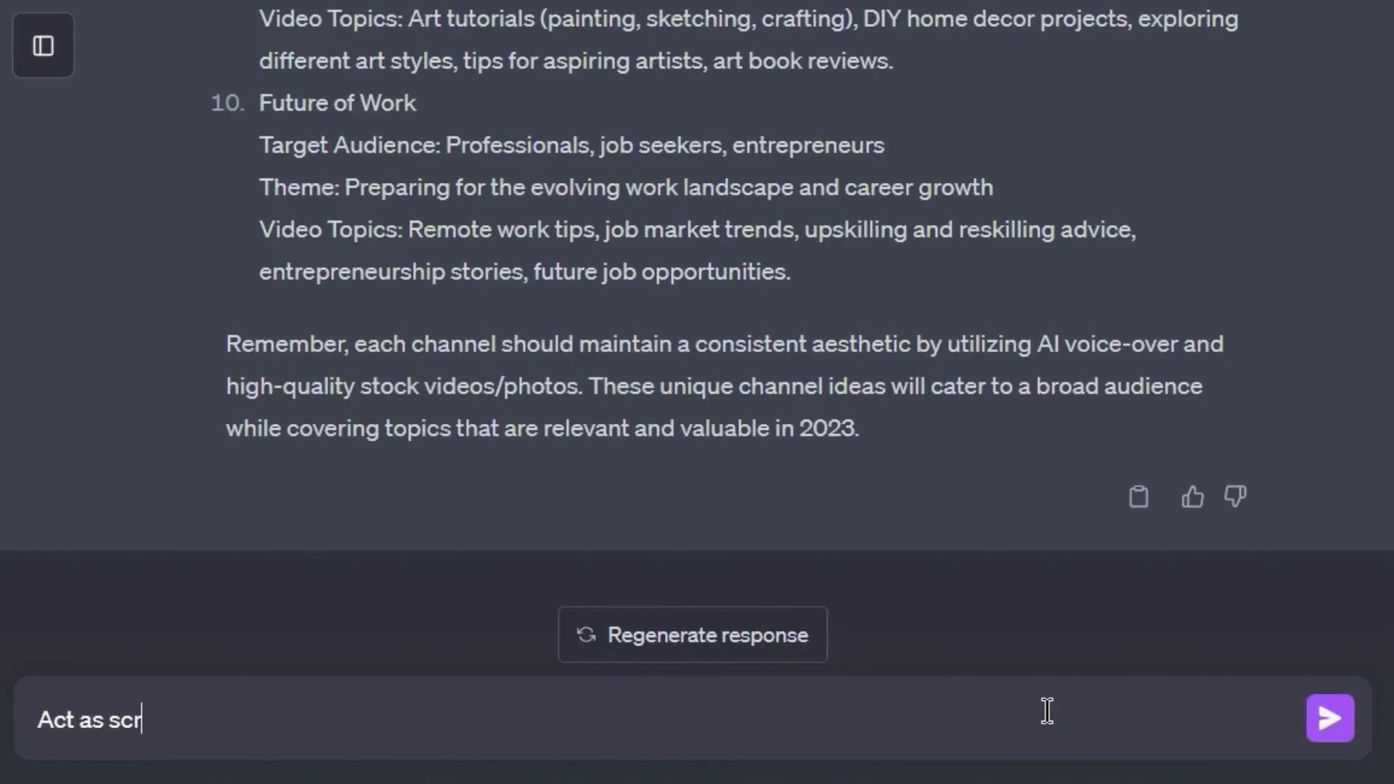
Step: Ask ChatGPT, as a YouTube script expert, for a hook-led '5 Tips to improve productivity' script with a subscribe call
text(ipt writing expert for youtube with 10 years of experience.)
text(nown)
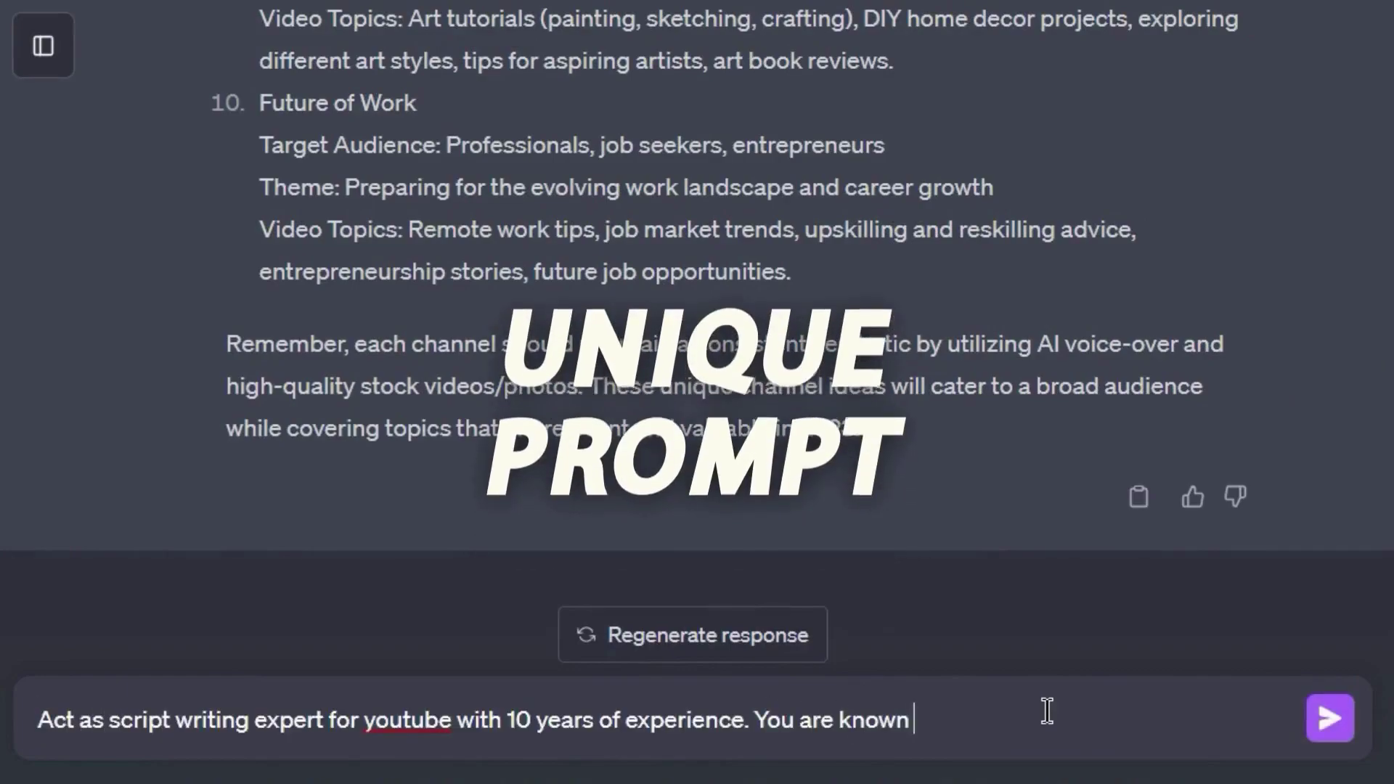
text( for )
text(viral script writing with persuasive tonality. You)
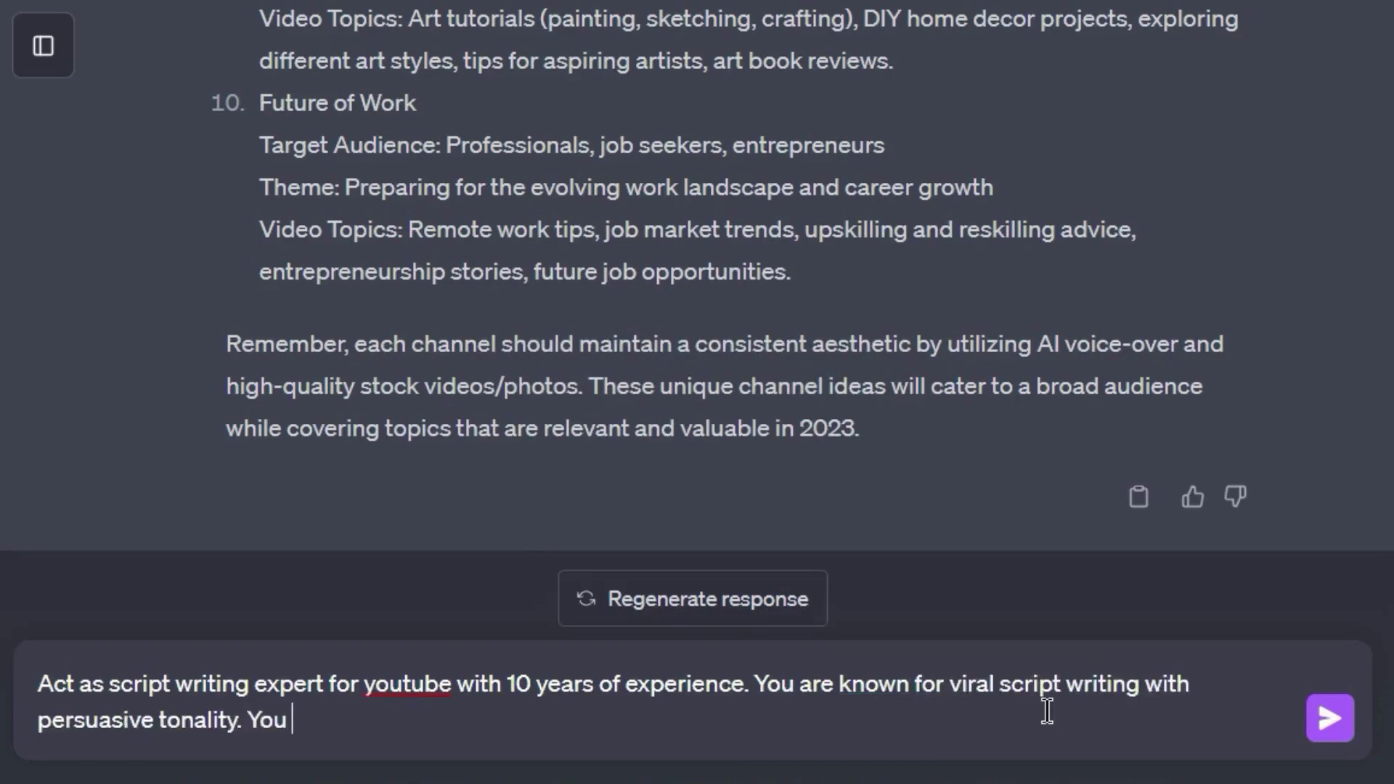
text(sked with writing a script for a Youtube channel which is all about)
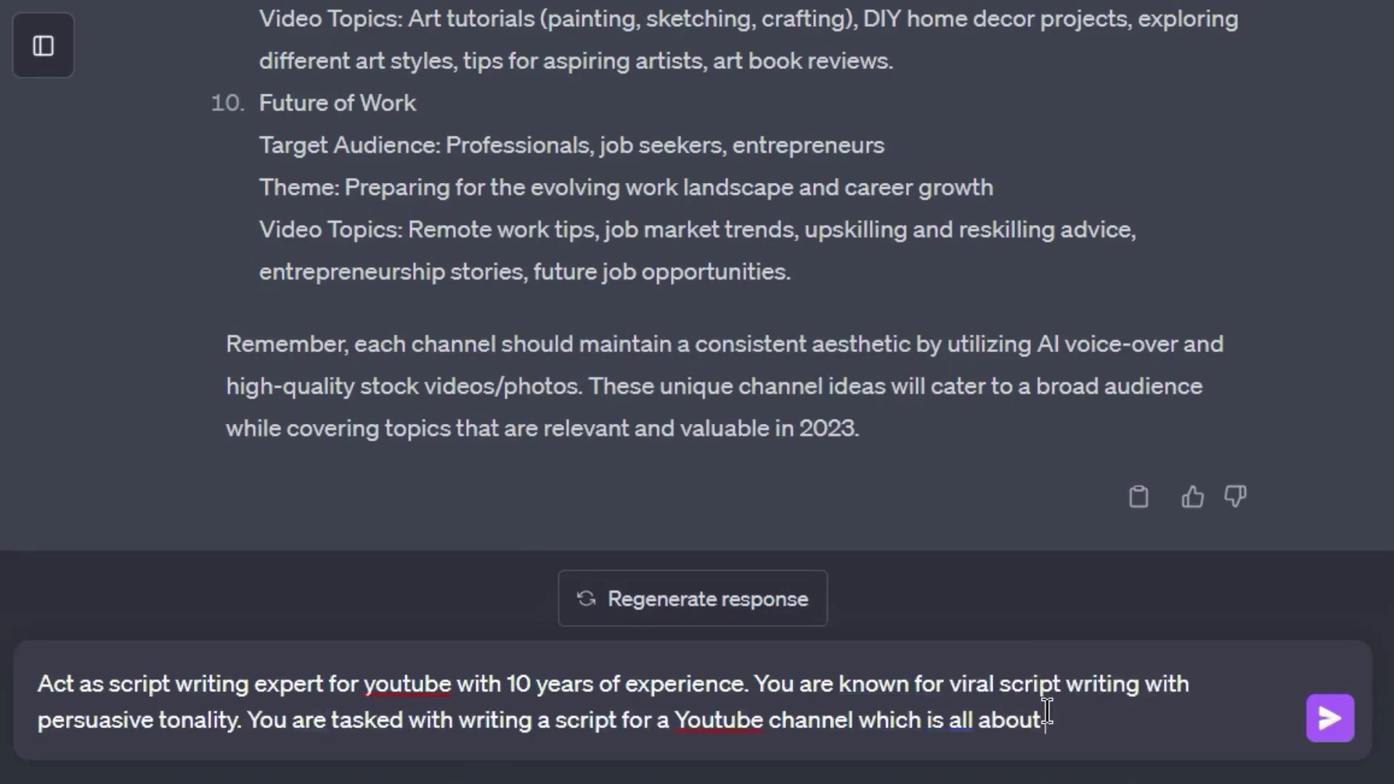
text(. Video title should be "5 Tips to improve productivity". You A)
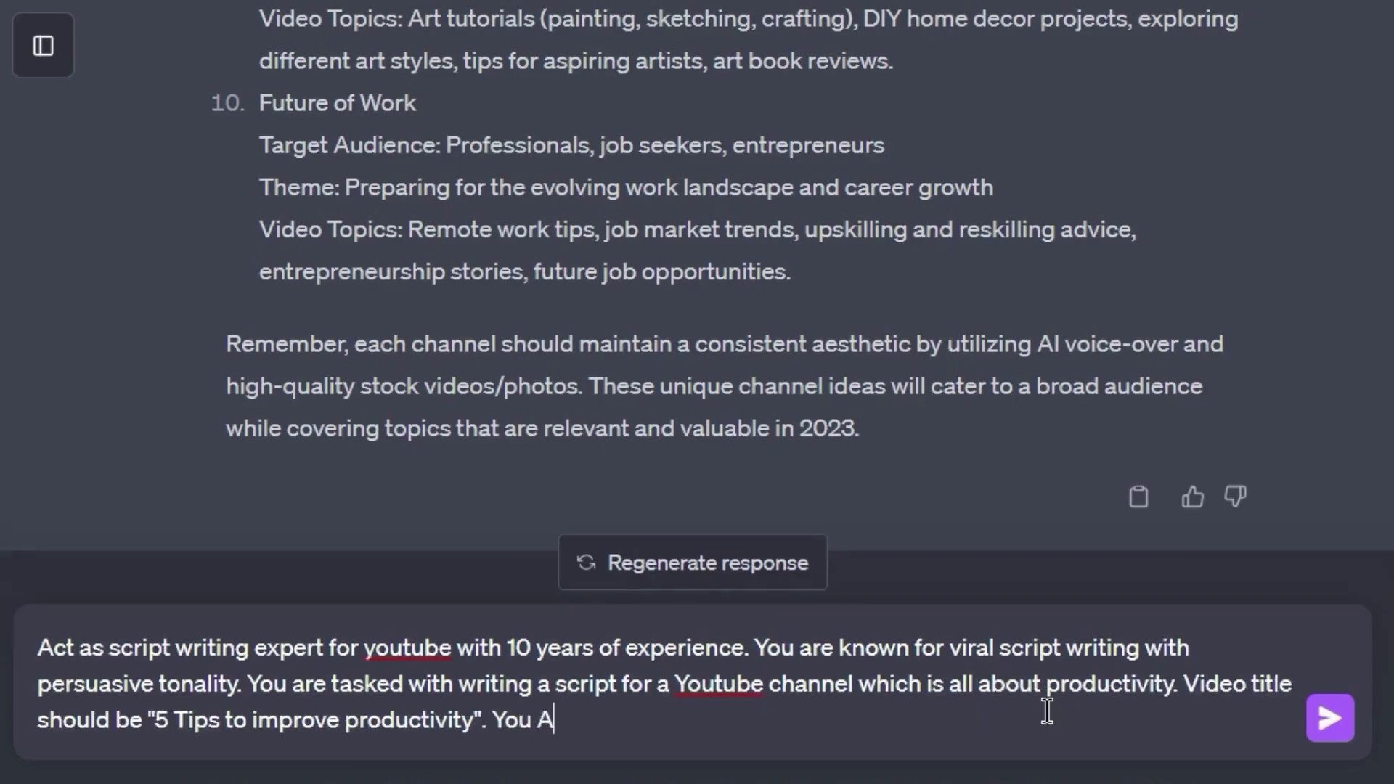
text( need to suggest)
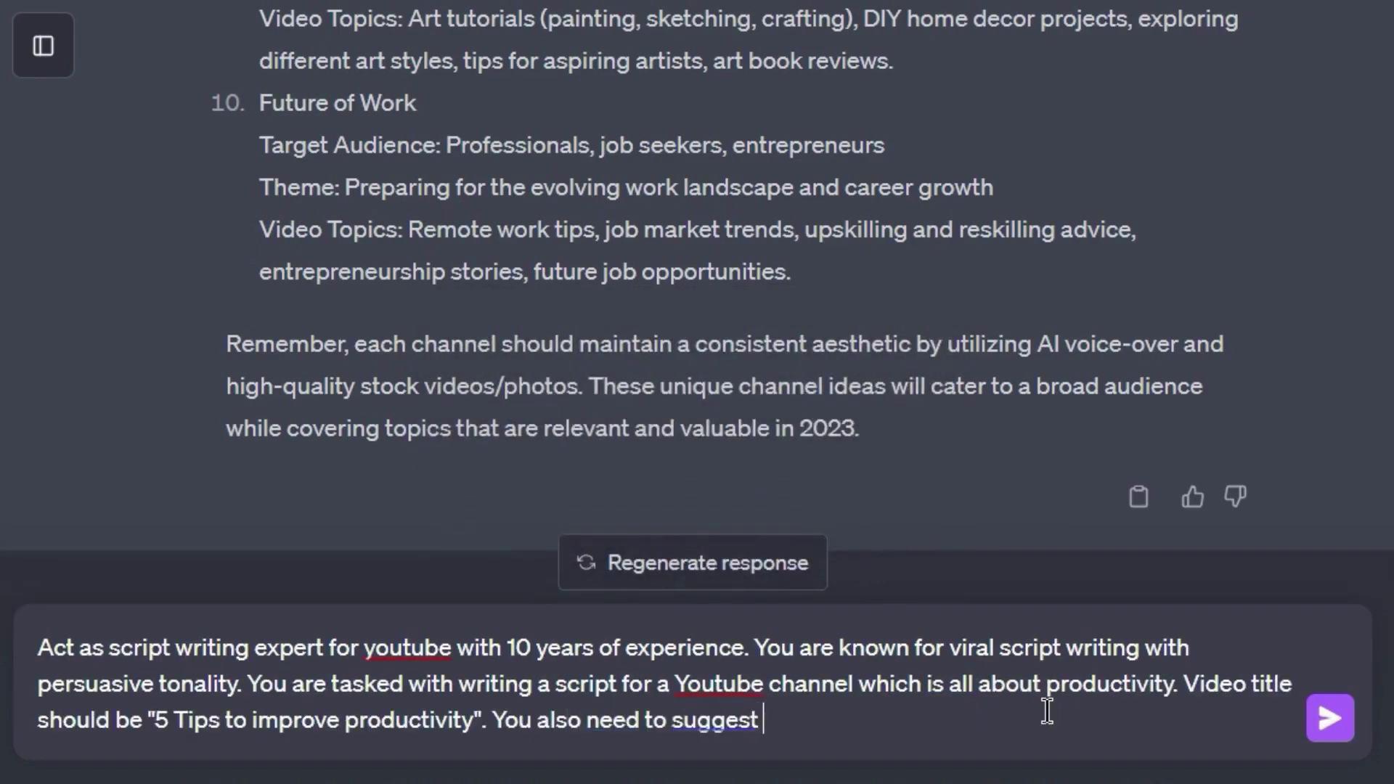
key(BackSpace)
key(BackSpace)
key(BackSpace)
text(Script should start off with a strong hook and should have call to subscribe at the middle of the video.)
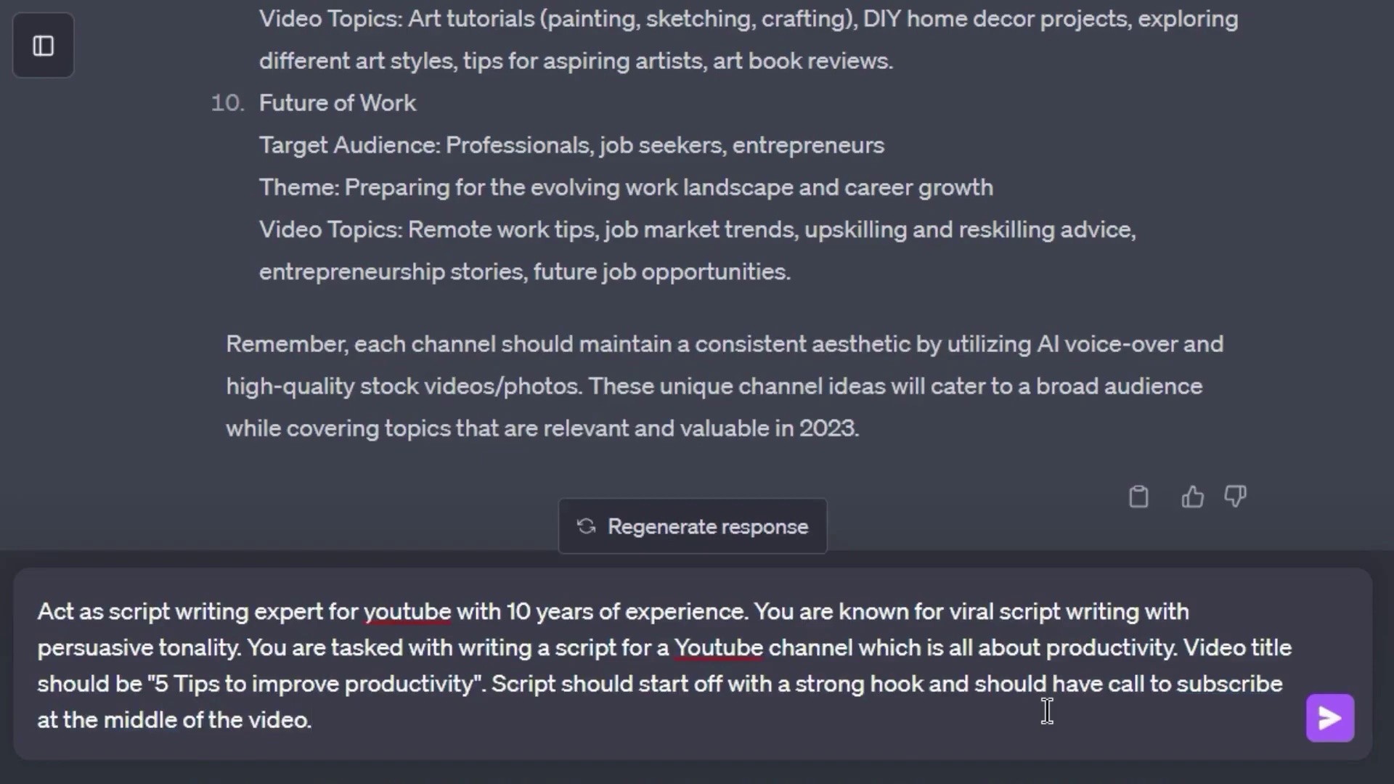
key(Return)
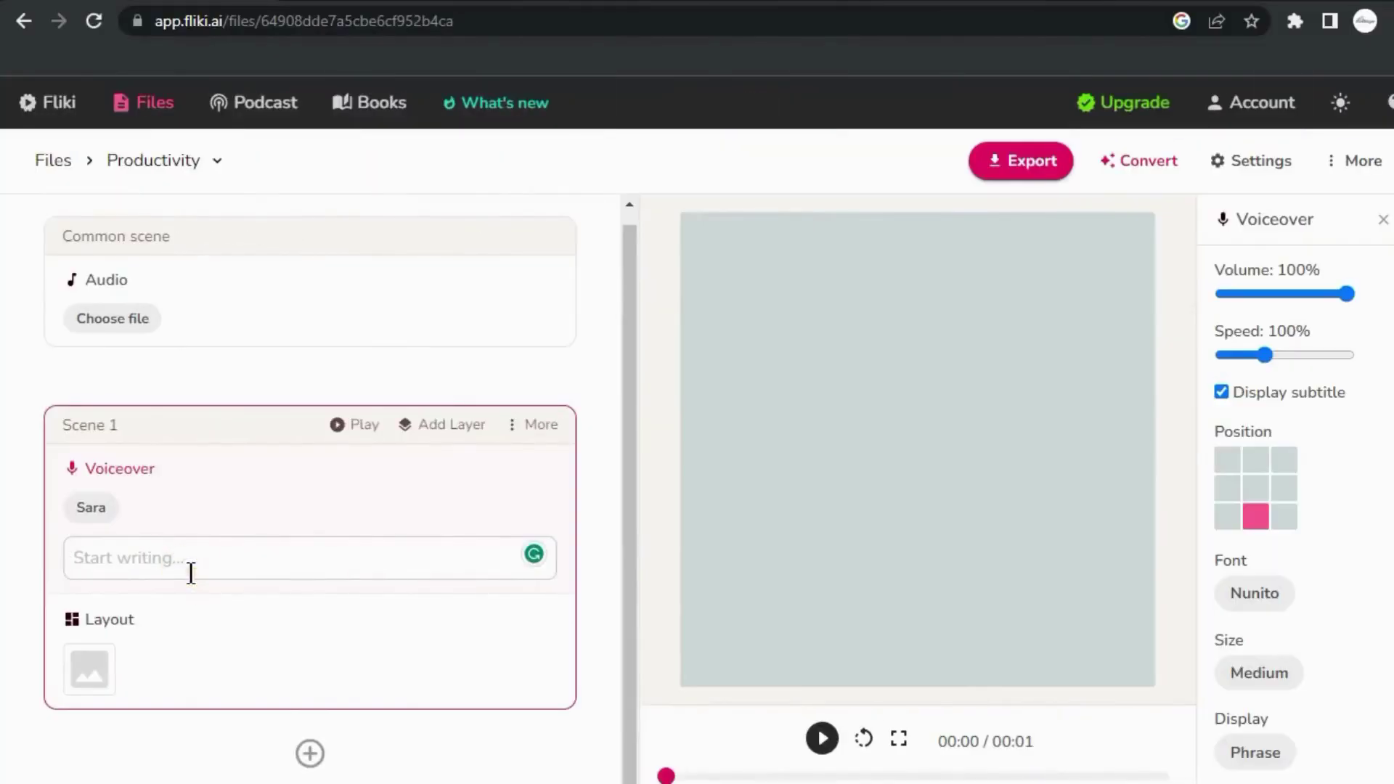
Step: Paste the opening hook into Scene 1's voiceover and add a second scene
right_click(191, 570)
click(264, 398)
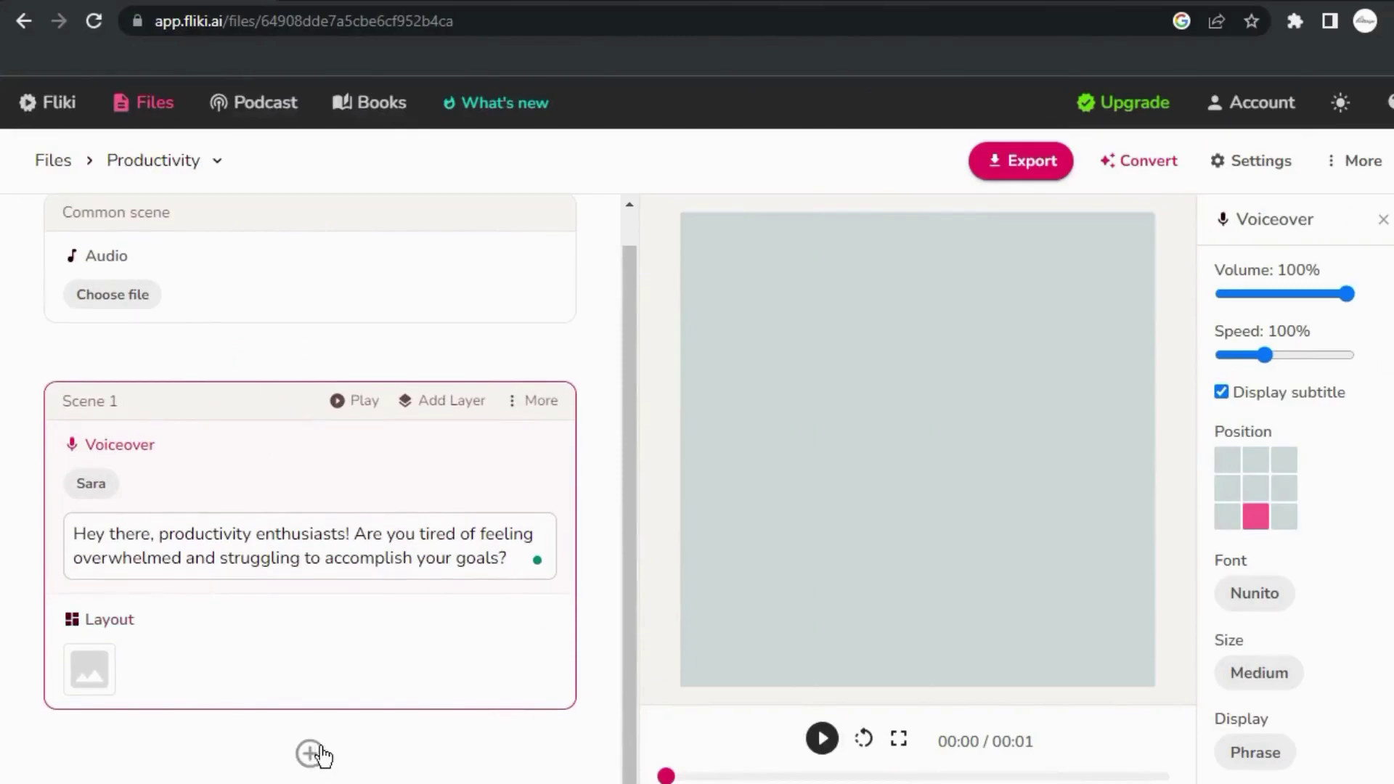
click(311, 754)
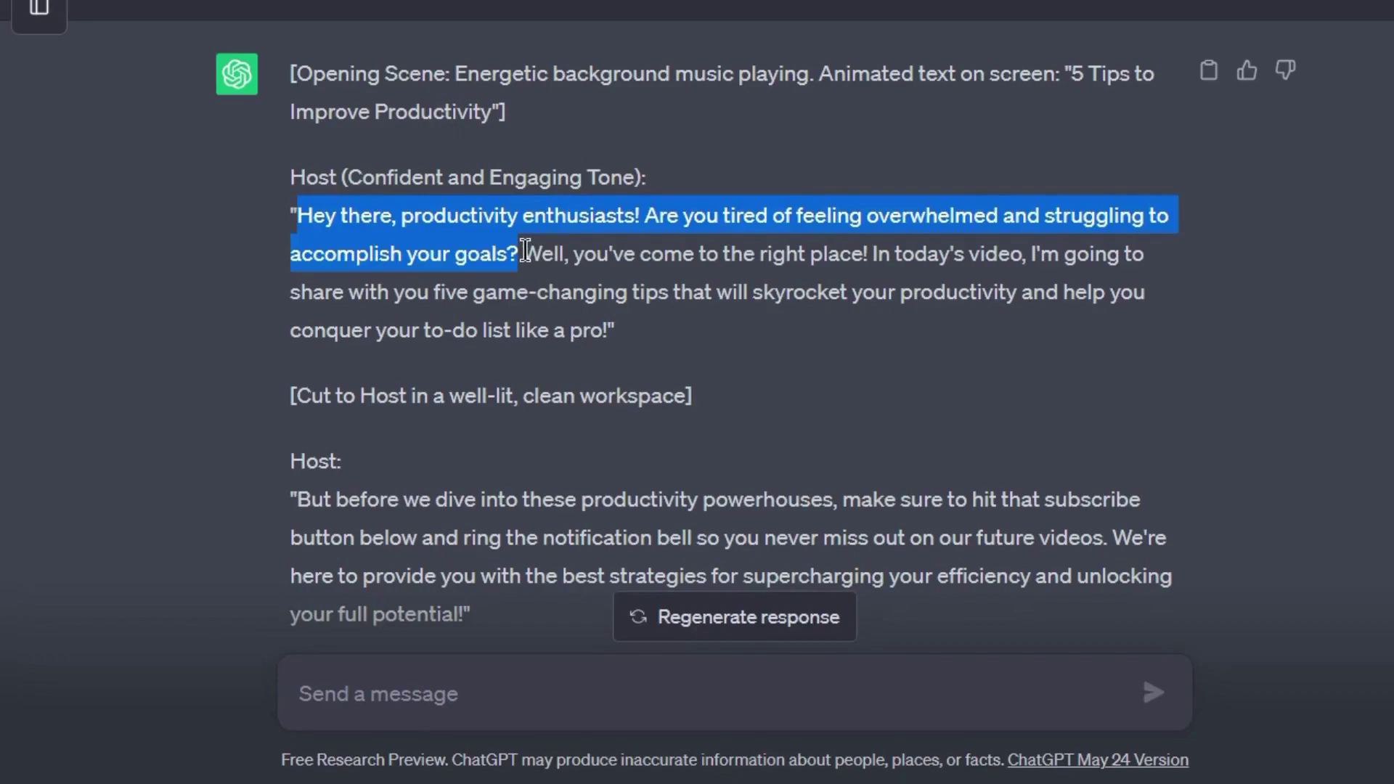
Step: Copy the script passage from 'Well' through 'like a pro' into Scene 2's voiceover
mouse_move(525, 252)
mouse_down()
mouse_move(1074, 254)
mouse_move(399, 300)
mouse_up()
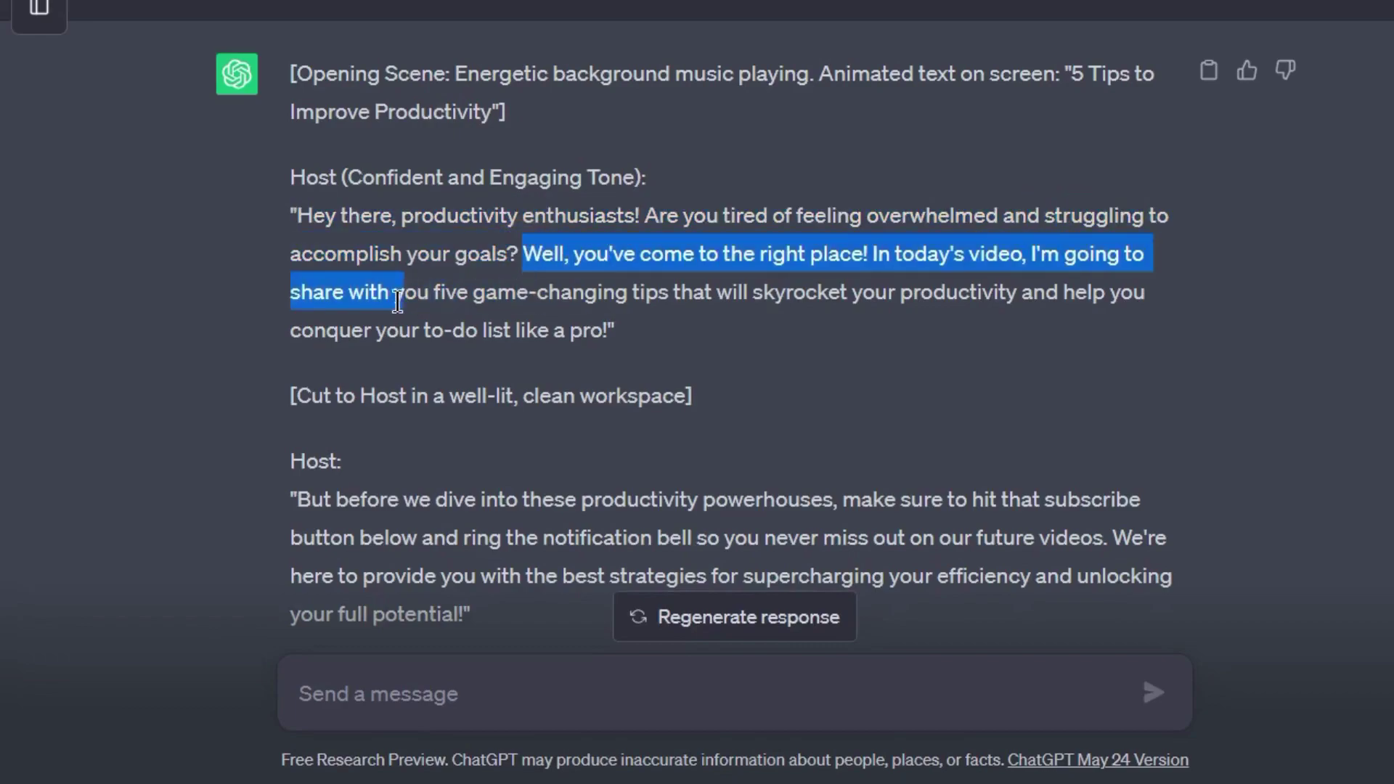
drag(553, 297, 600, 330)
key(ctrl+c)
right_click(581, 374)
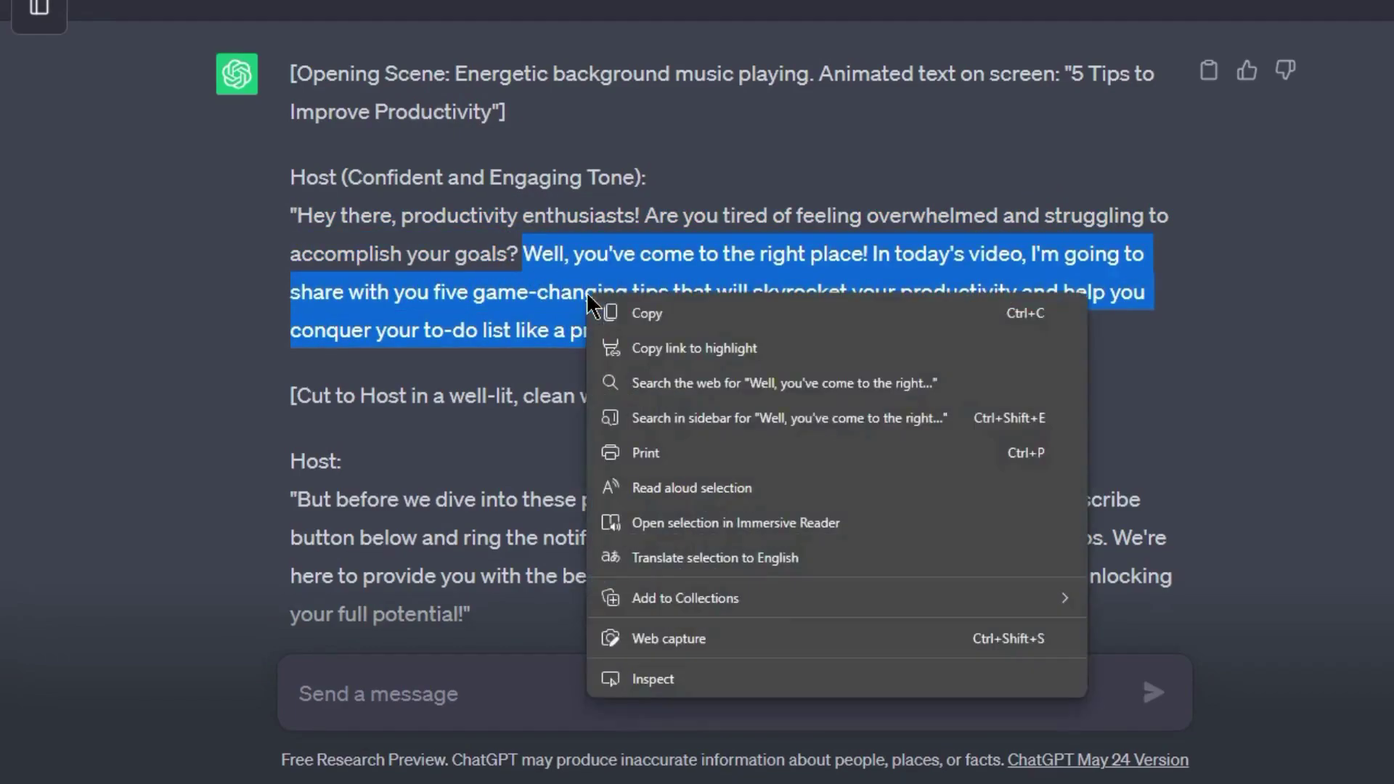
click(623, 396)
key(alt+Tab)
click(292, 545)
right_click(291, 545)
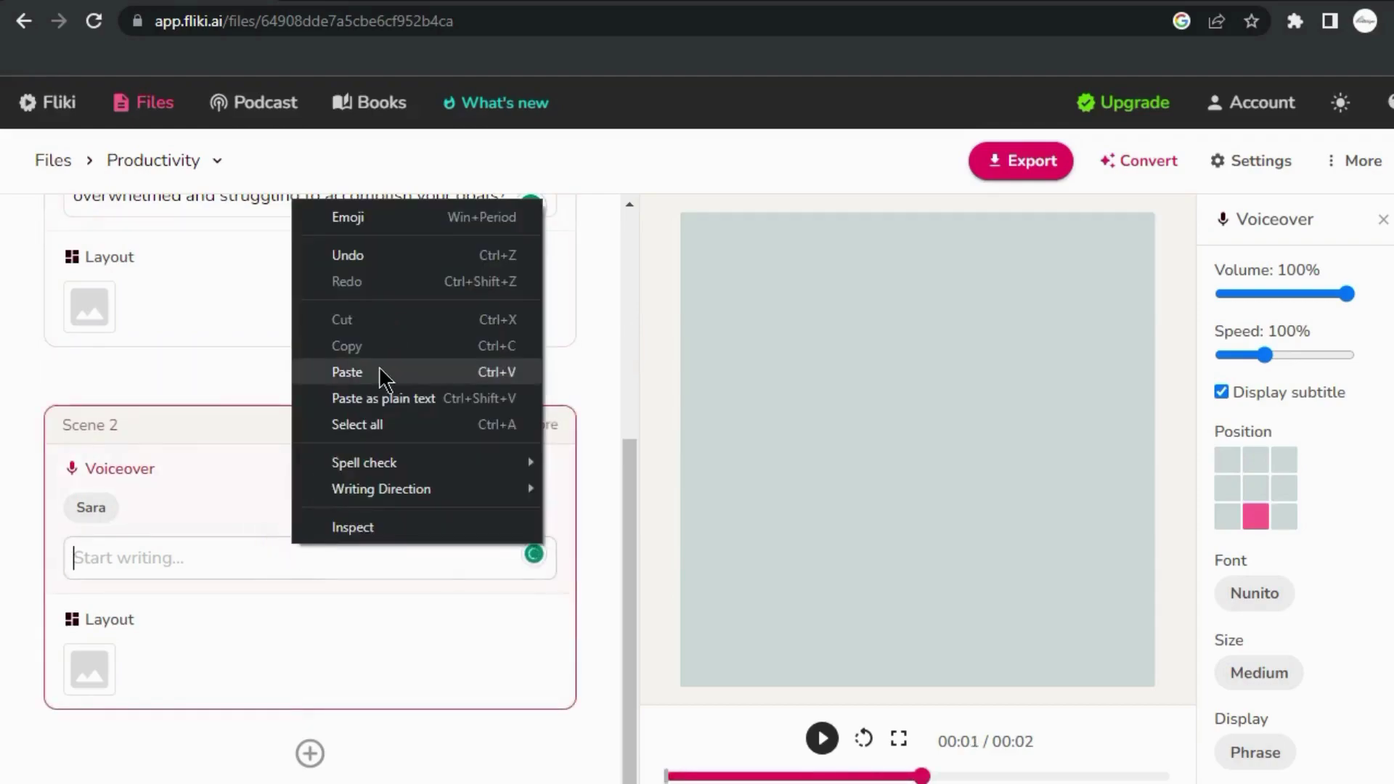
click(383, 377)
Step: Paste the subscribe reminder sentence beginning 'But' into Scene 3's voiceover
key(alt+Tab)
scroll(538, 561, down, 2)
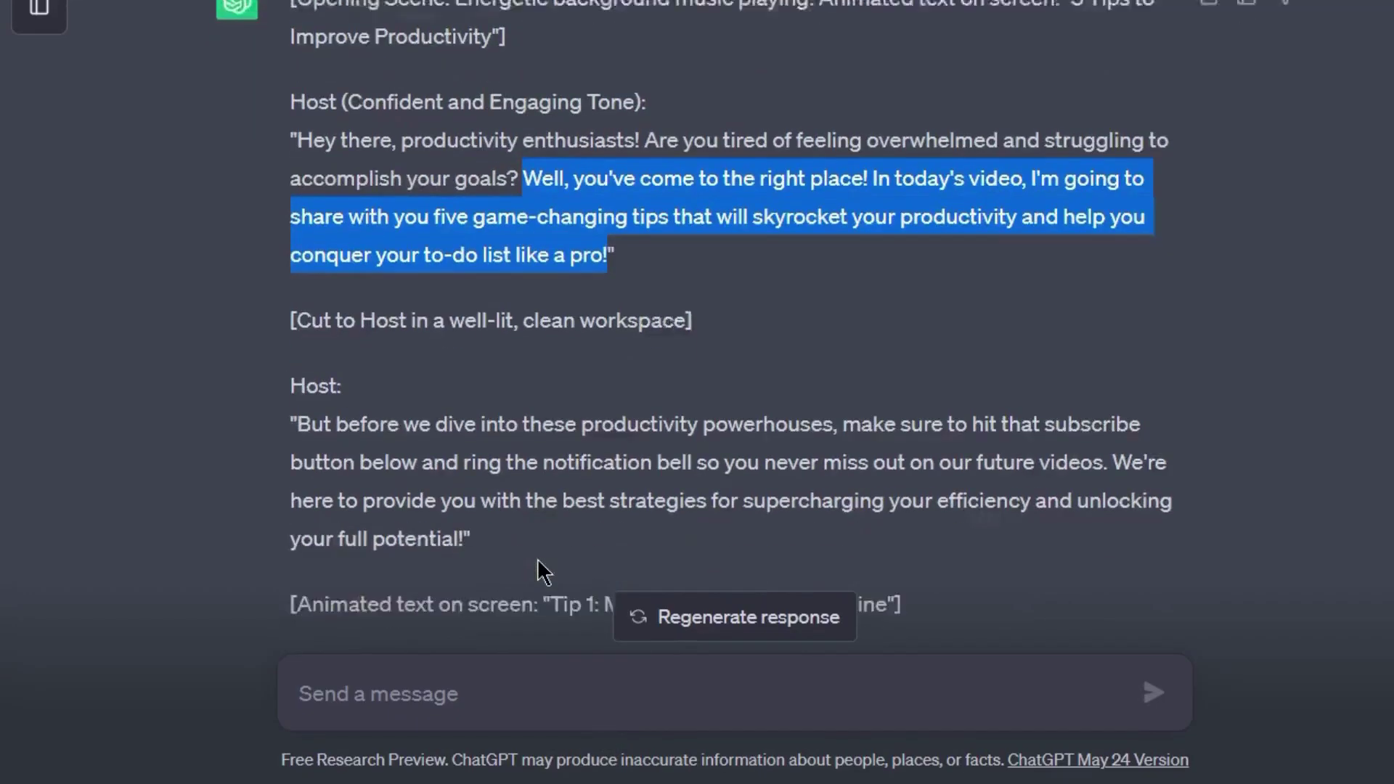
scroll(538, 562, down, 1)
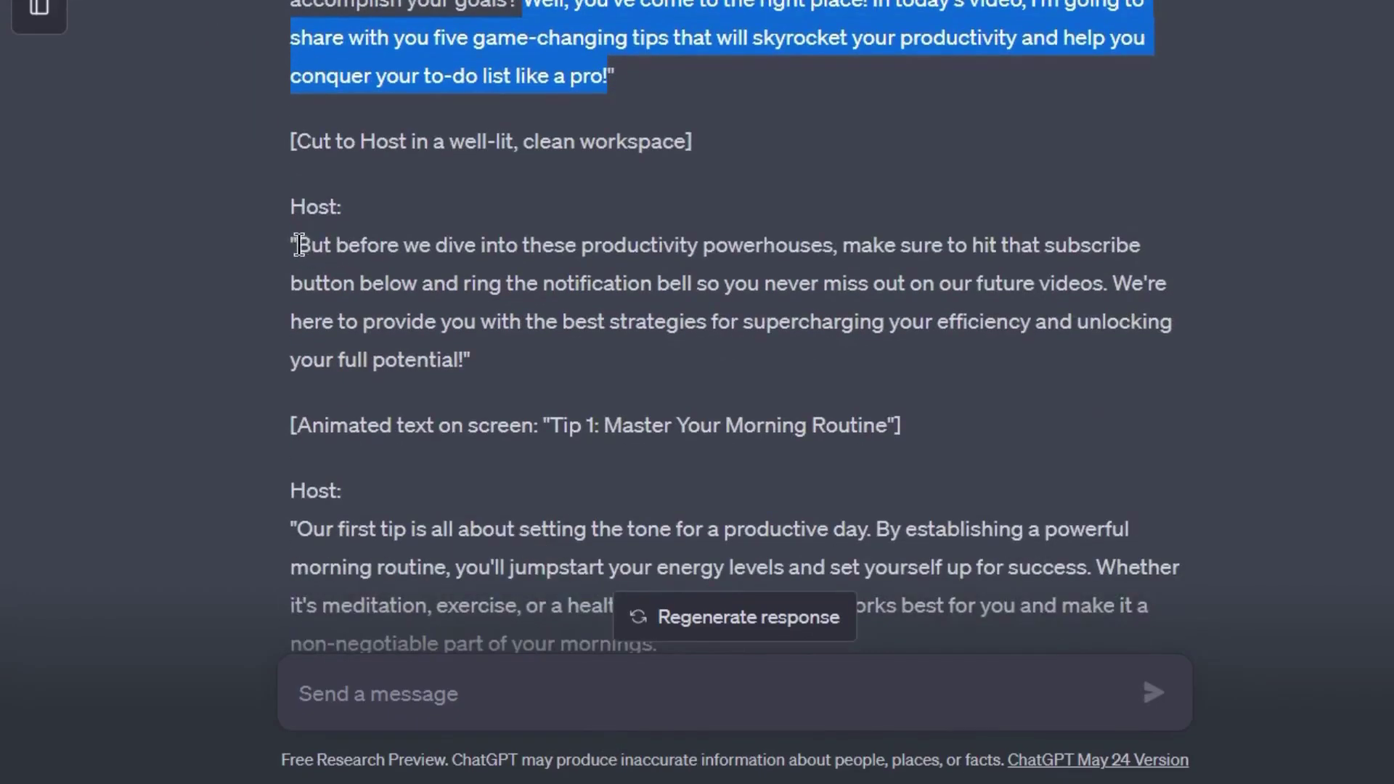
mouse_move(299, 245)
mouse_down()
mouse_move(1105, 262)
mouse_move(1112, 283)
mouse_up()
key(ctrl+c)
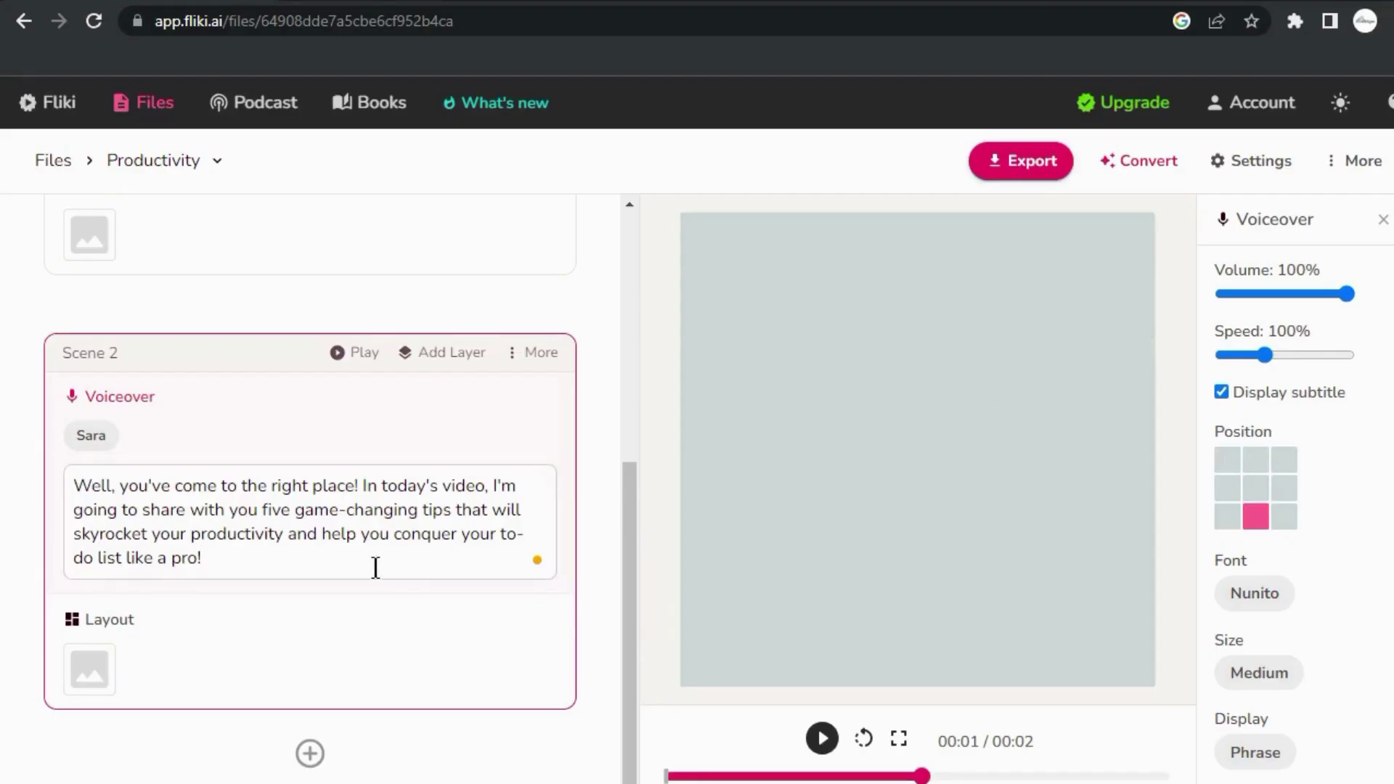
click(351, 554)
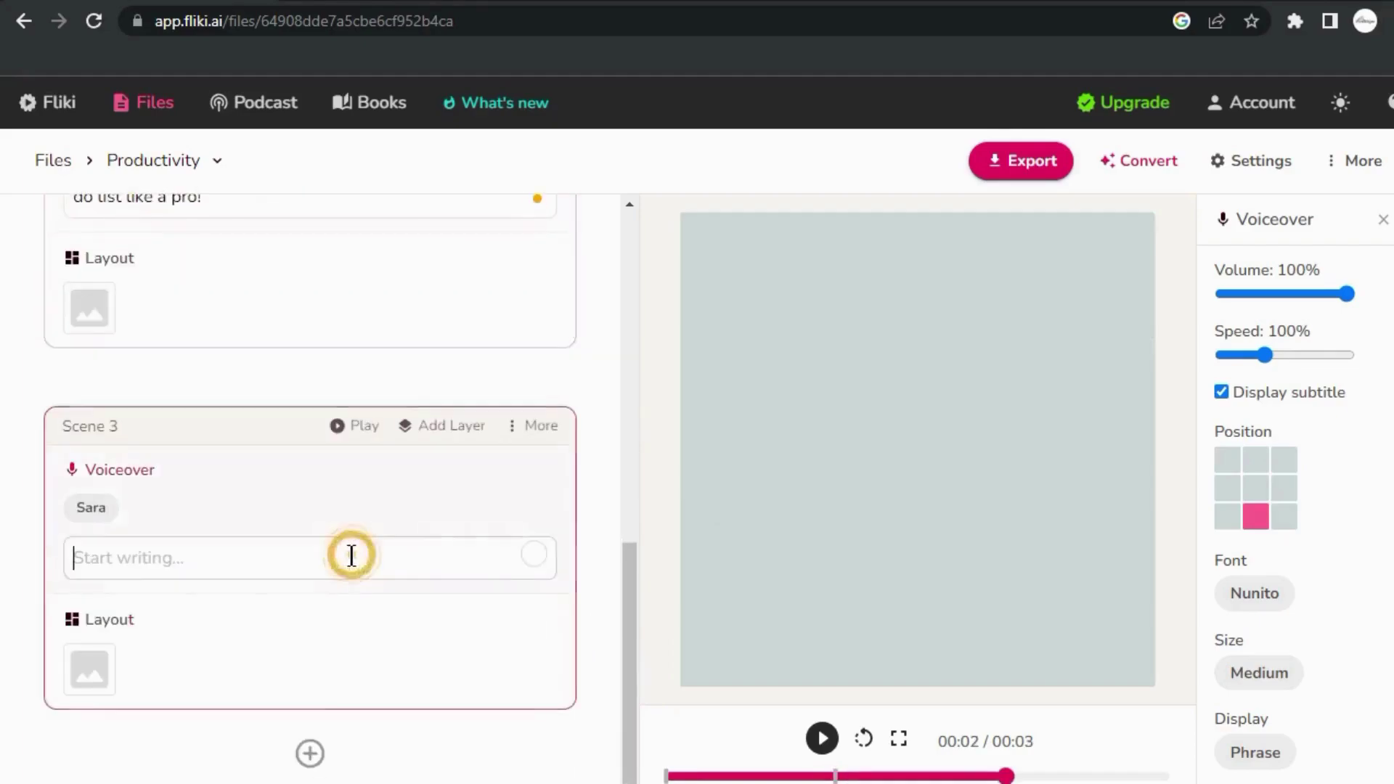
key(ctrl+v)
Step: Paste the sentence beginning 'We're here' into Scene 4's voiceover
key(alt+Tab)
key(alt+Tab)
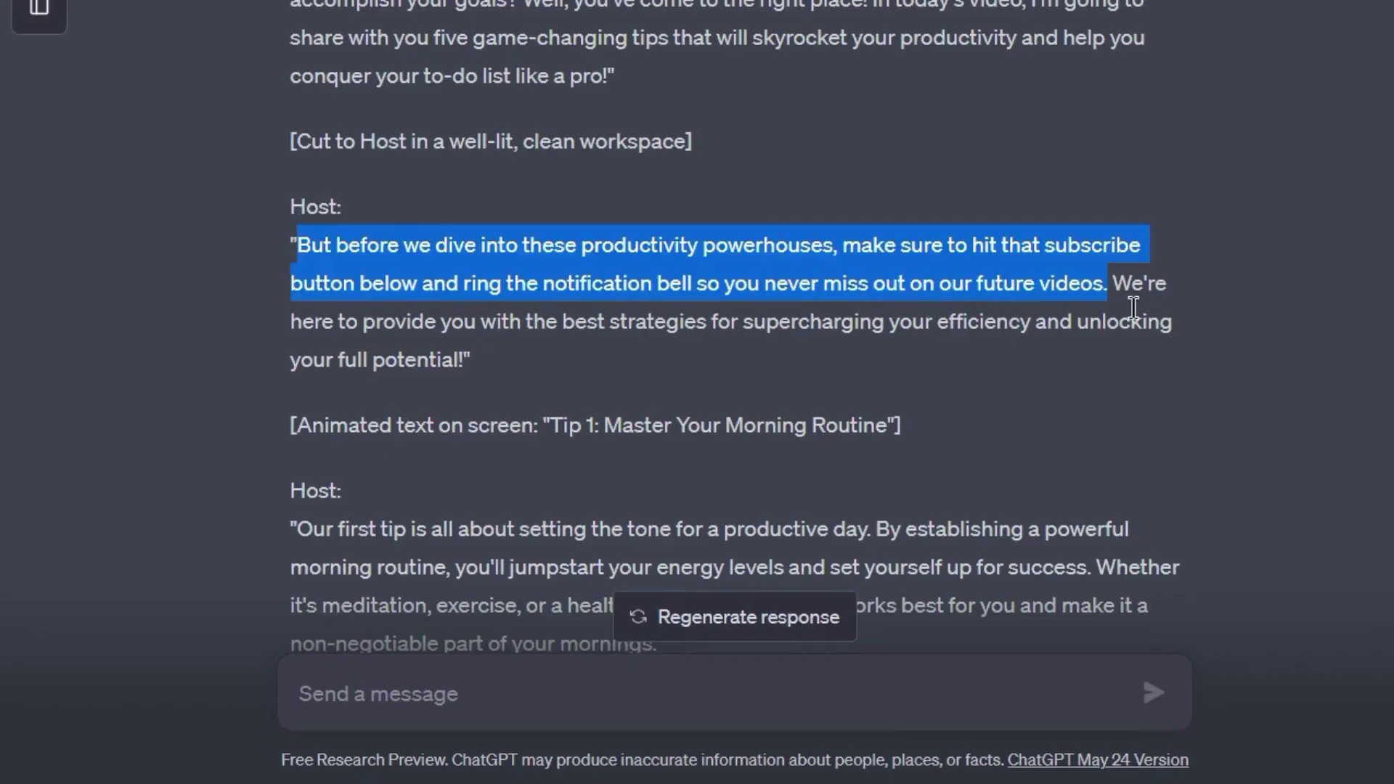
drag(1112, 290, 462, 344)
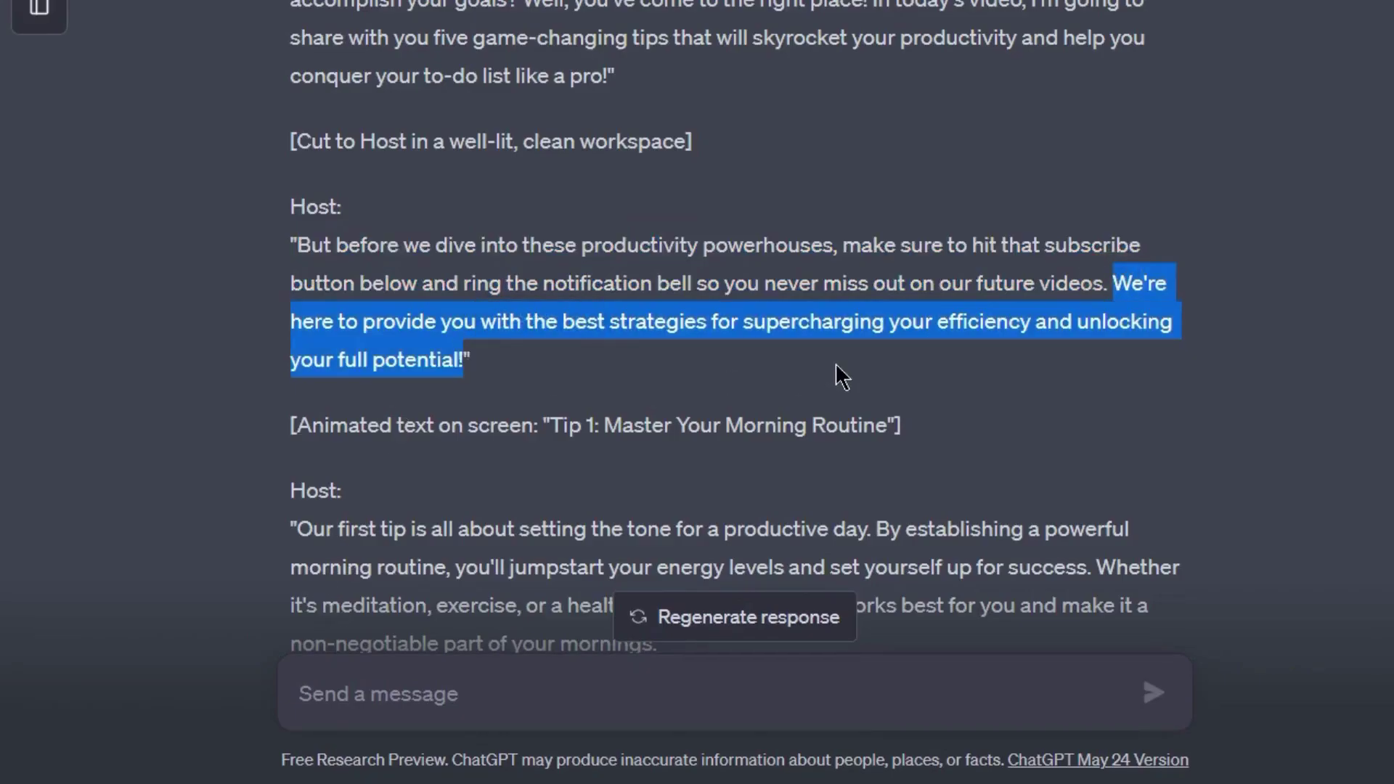
key(alt+Tab)
scroll(440, 588, down, 1)
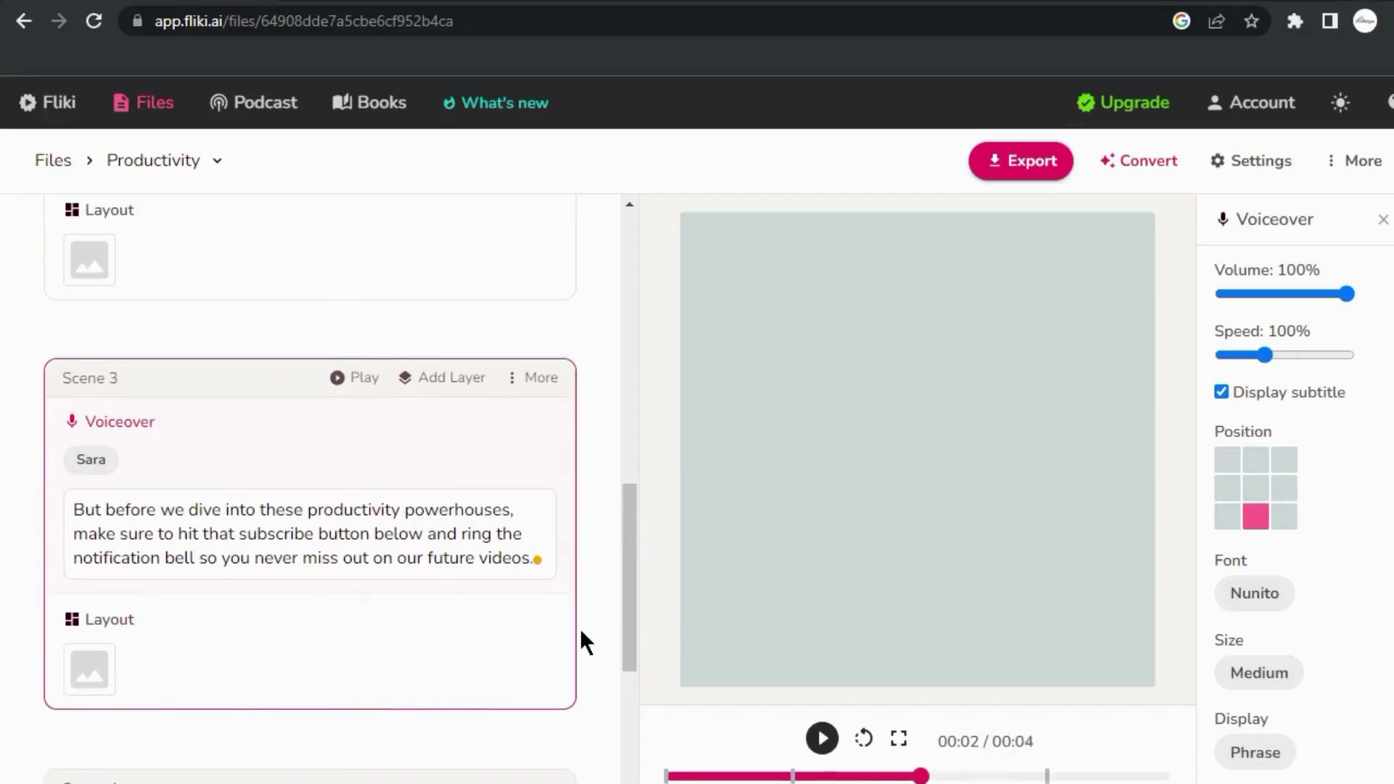
scroll(382, 627, down, 5)
click(364, 559)
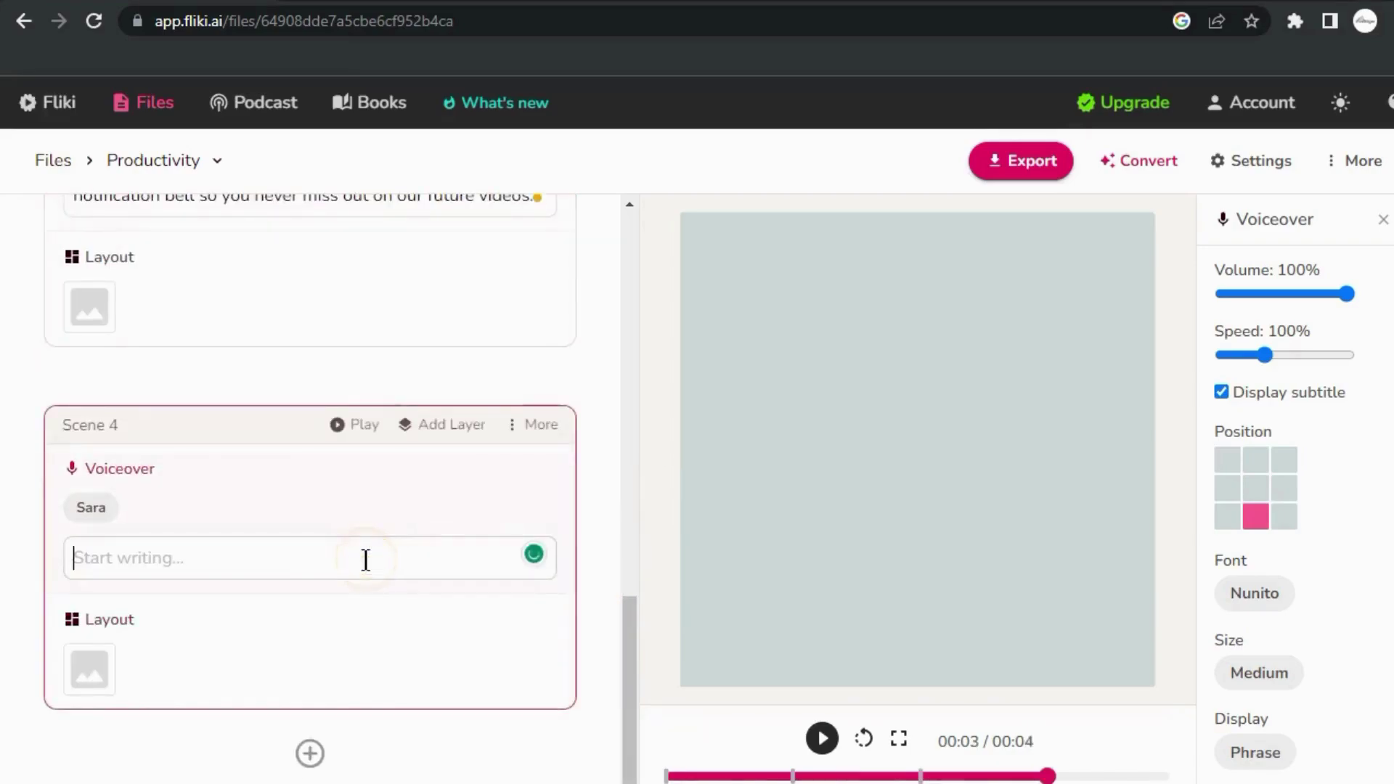
text(We're here to provide you with the best strategies for supercharging your efficiency and unlocking your full potential!)
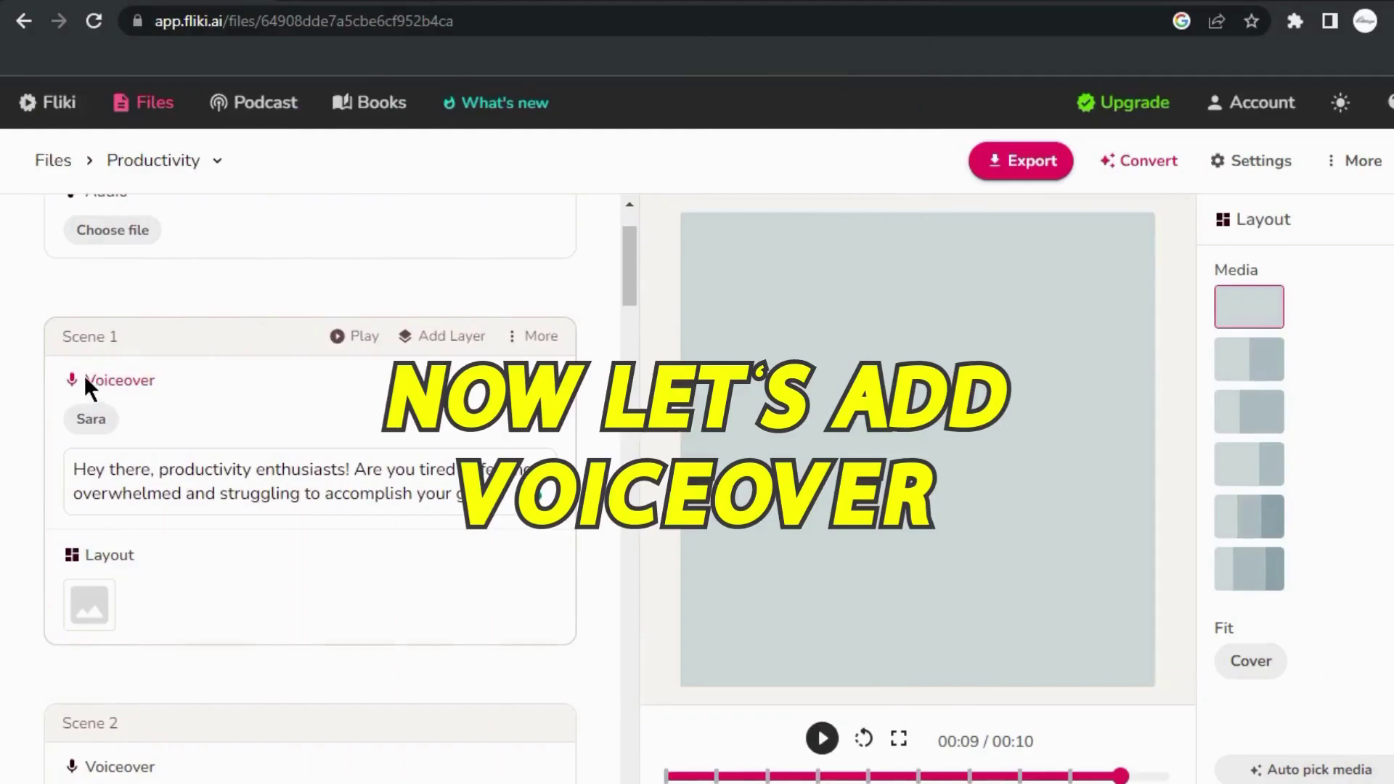
double_click(89, 378)
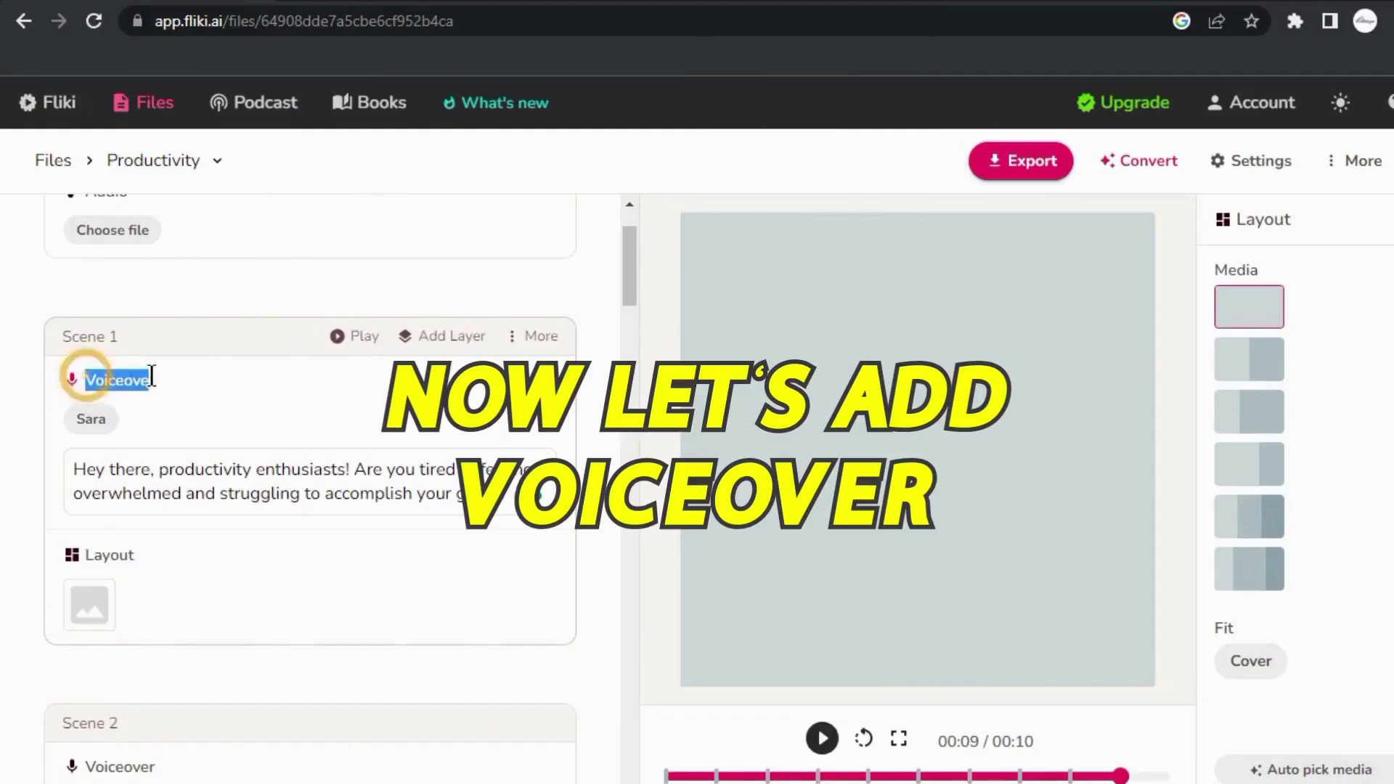
Step: Preview voices such as Ashley, then apply Elizabeth to all voiceovers
click(89, 421)
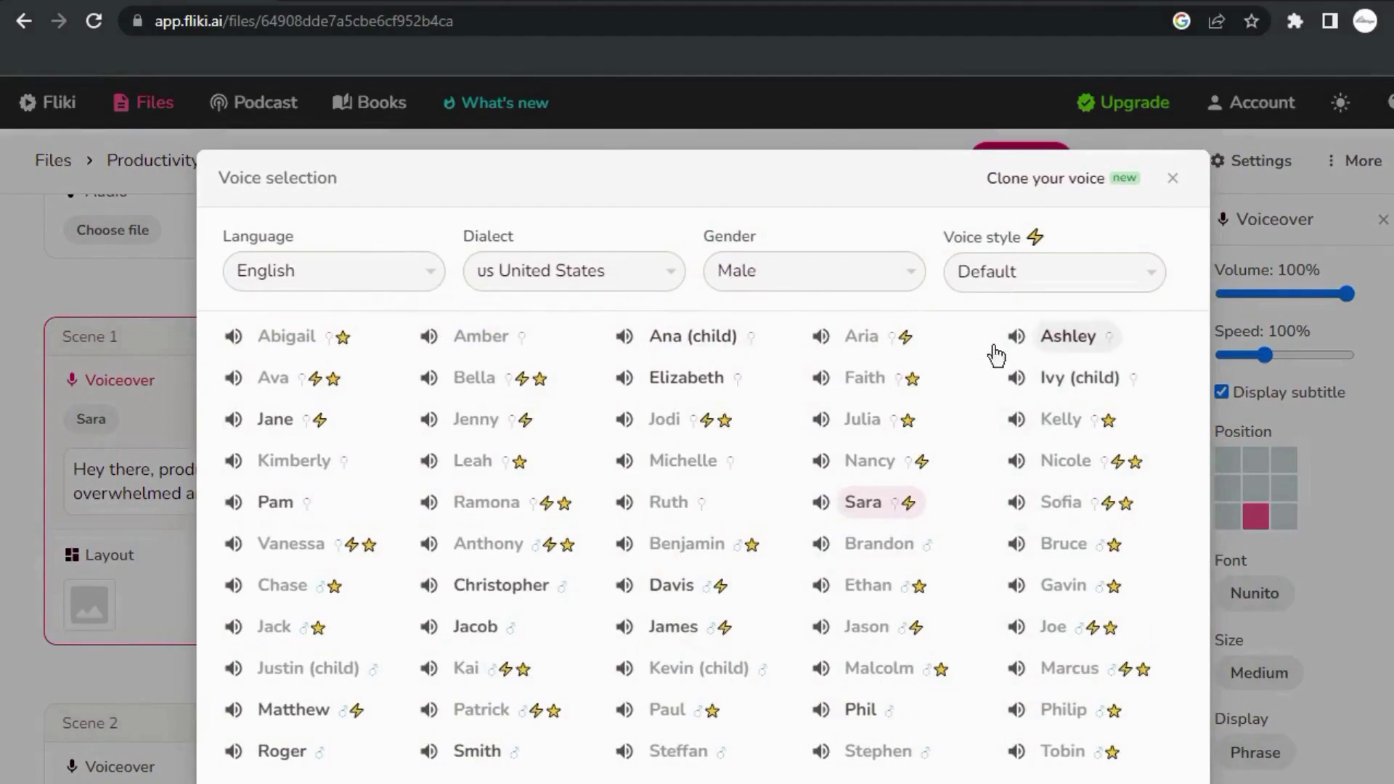
click(1017, 337)
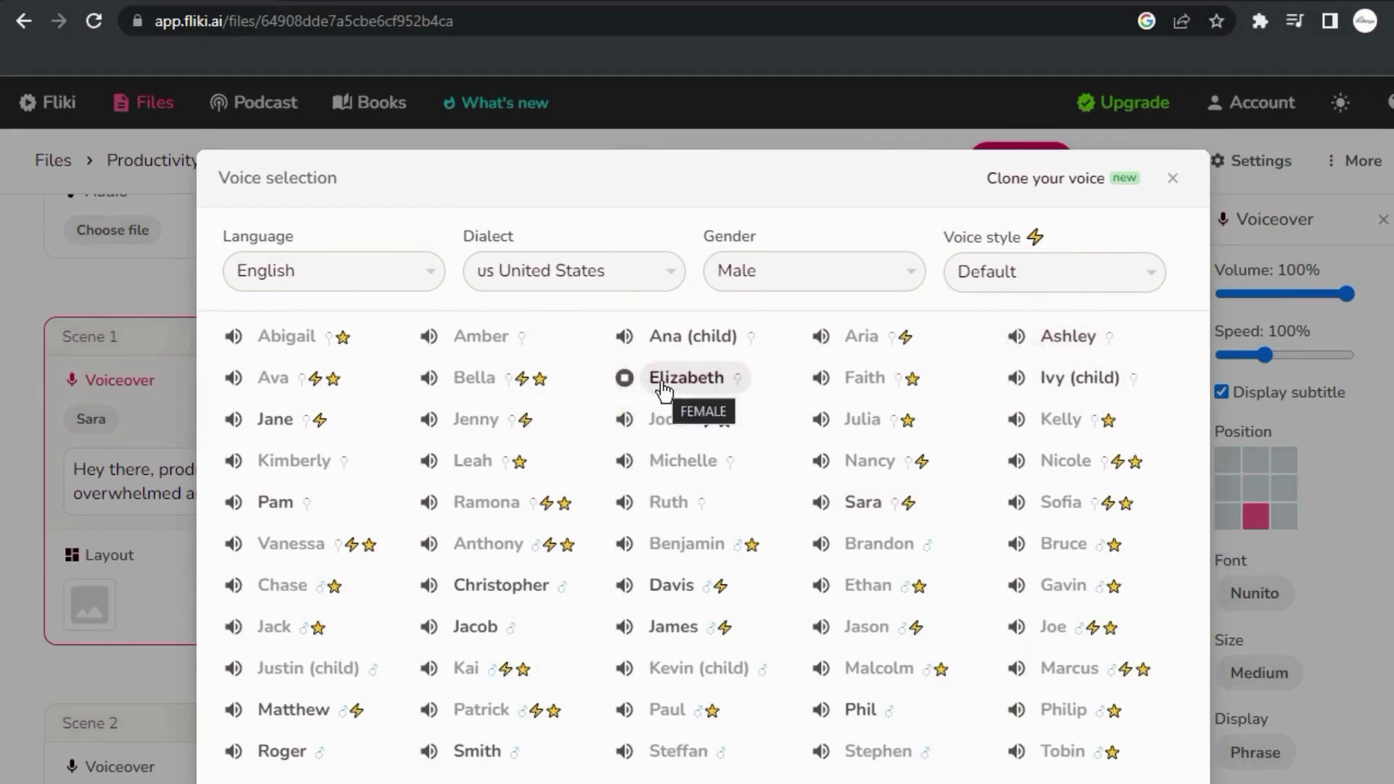
scroll(653, 508, down, 3)
click(557, 650)
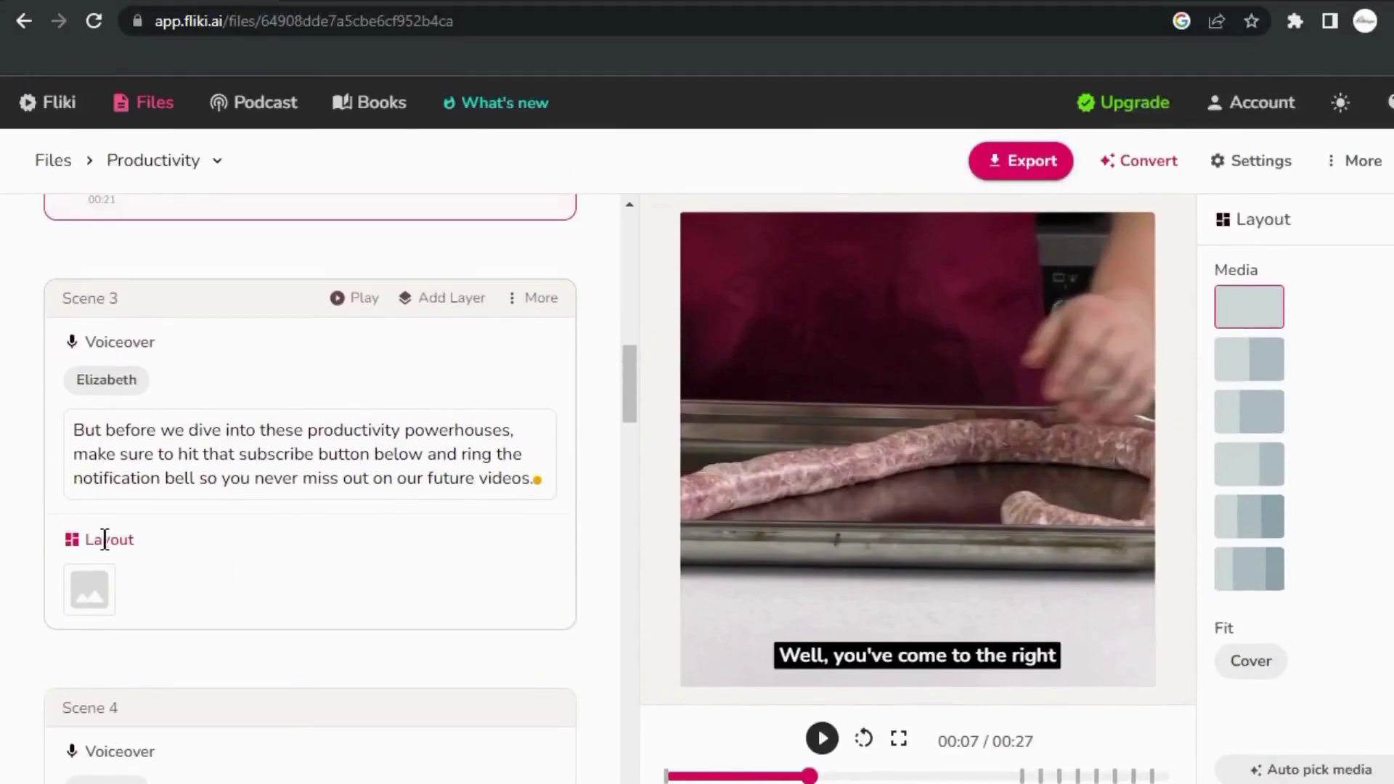
Step: Search Scene 3's stock media library for 'productivity' videos
click(99, 597)
text(productivit)
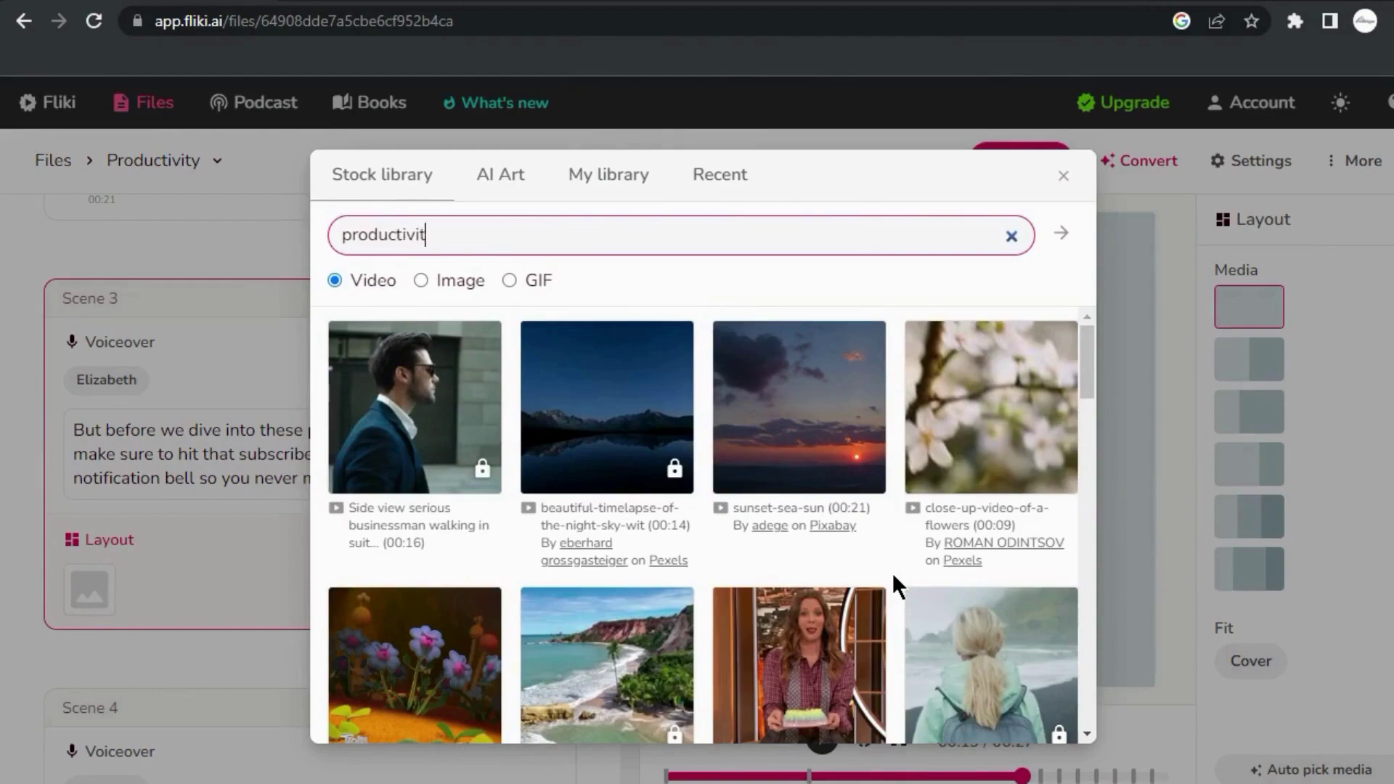
text(y)
key(Return)
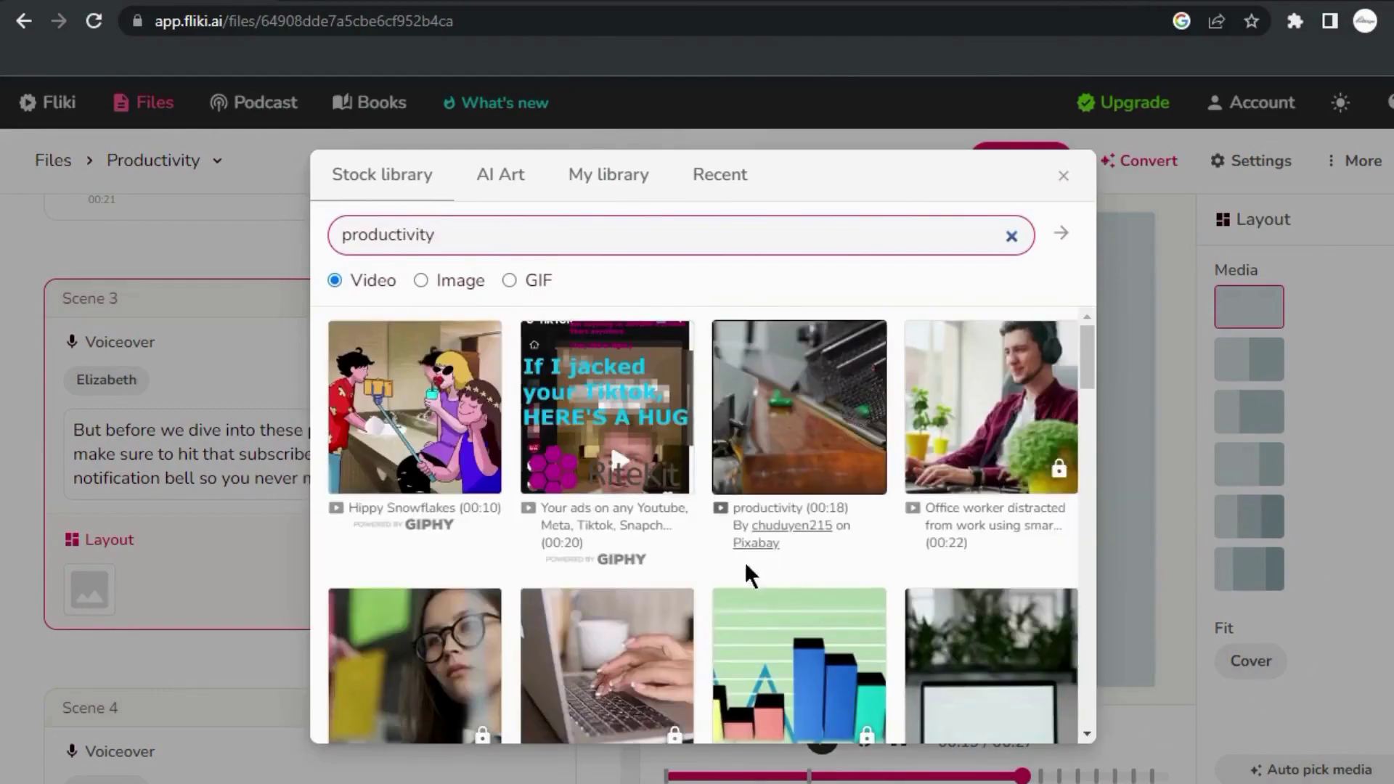
scroll(704, 603, down, 5)
scroll(703, 603, down, 5)
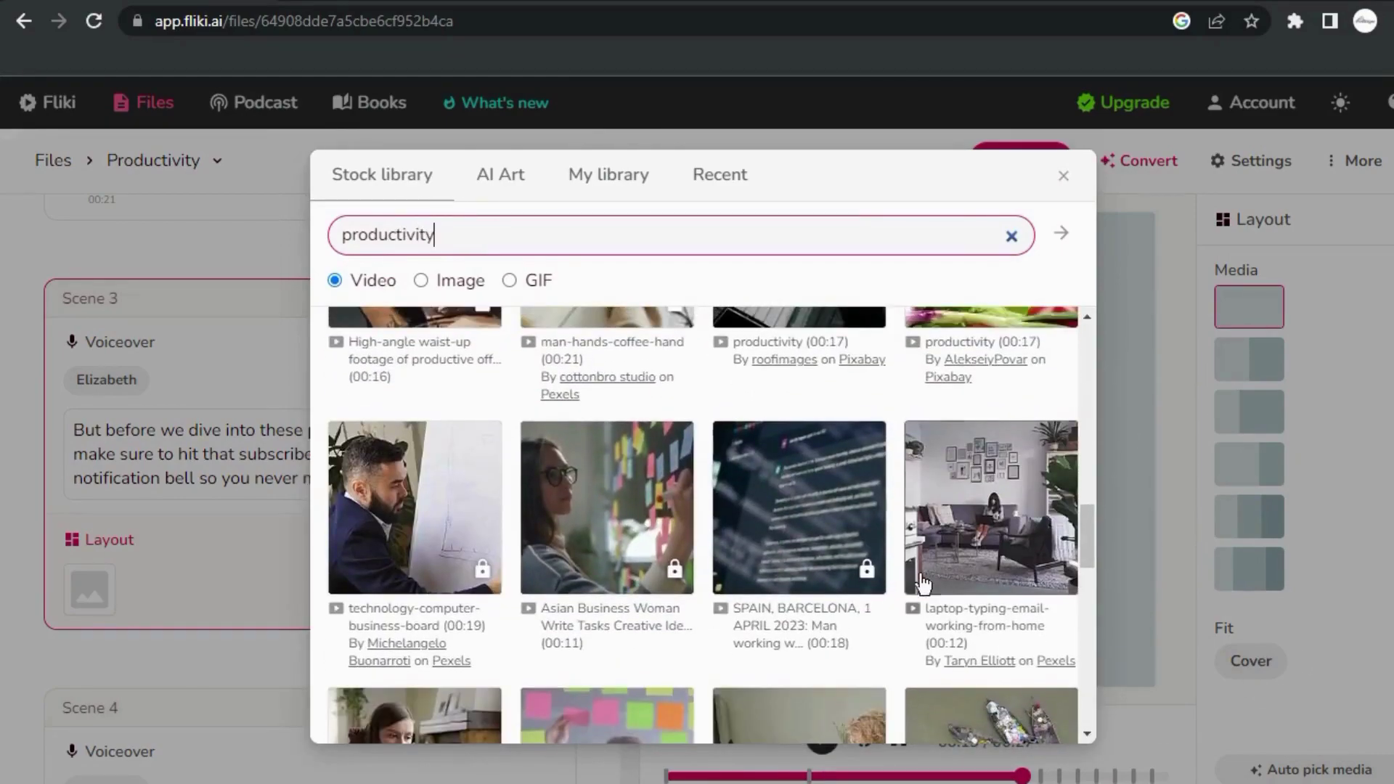
Step: Switch the productivity results to images, then to GIFs
click(443, 284)
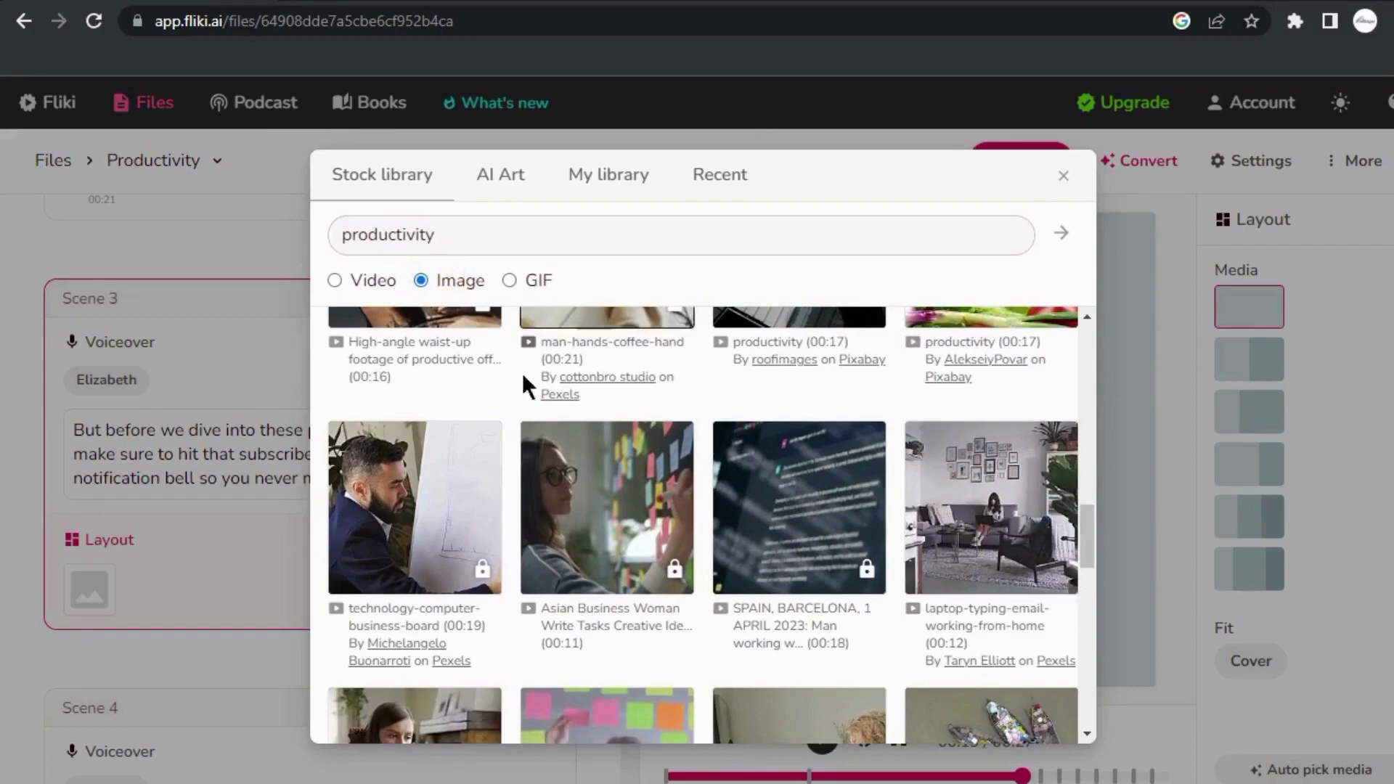
click(637, 238)
key(Return)
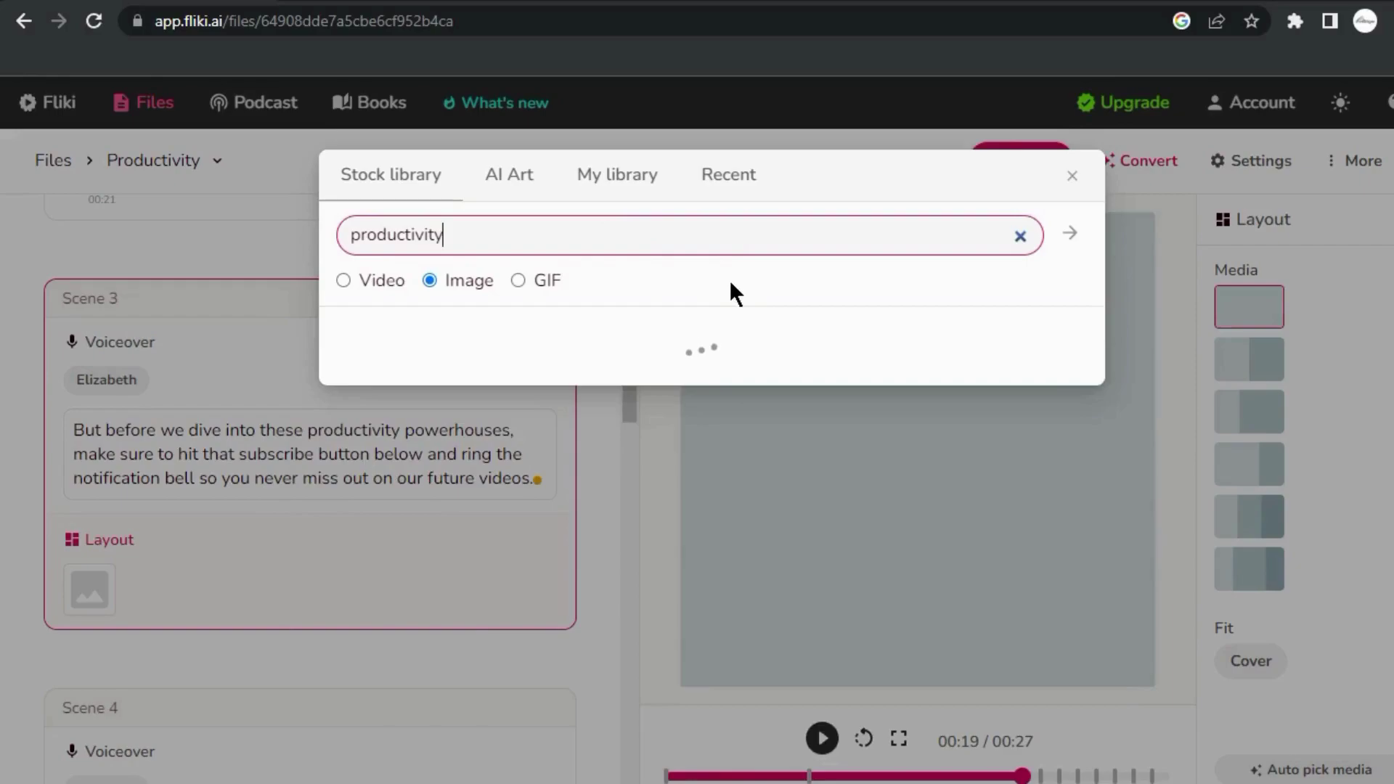
scroll(700, 410, down, 3)
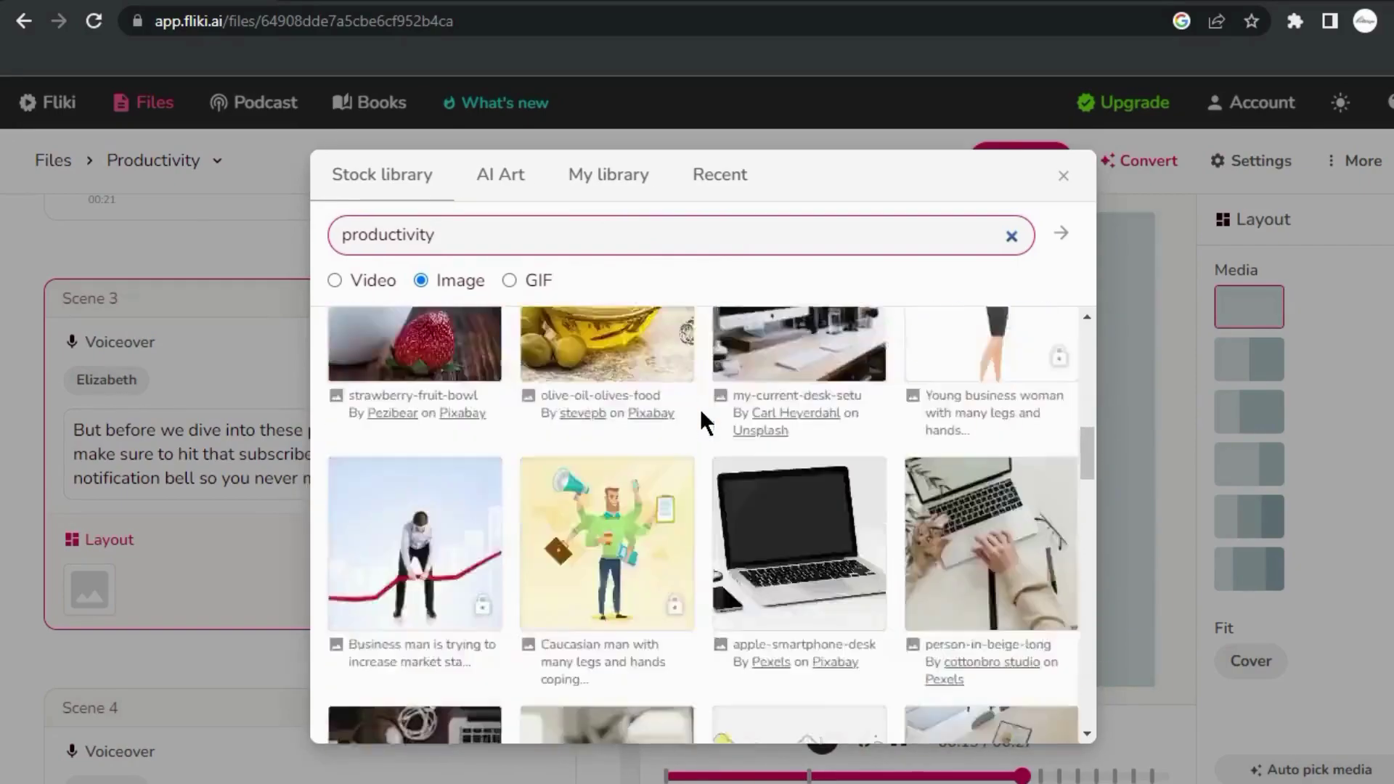
scroll(701, 408, up, 5)
scroll(700, 403, up, 5)
click(541, 283)
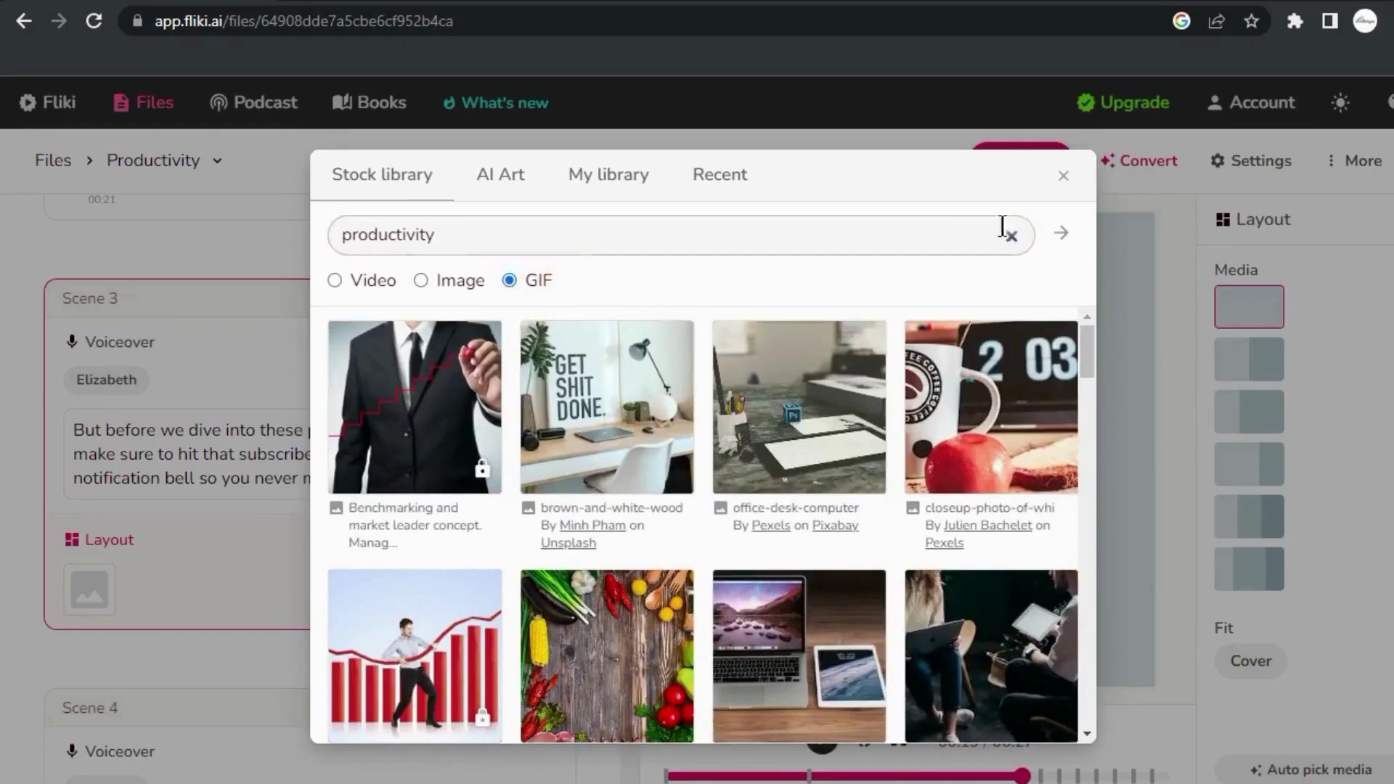
click(1061, 233)
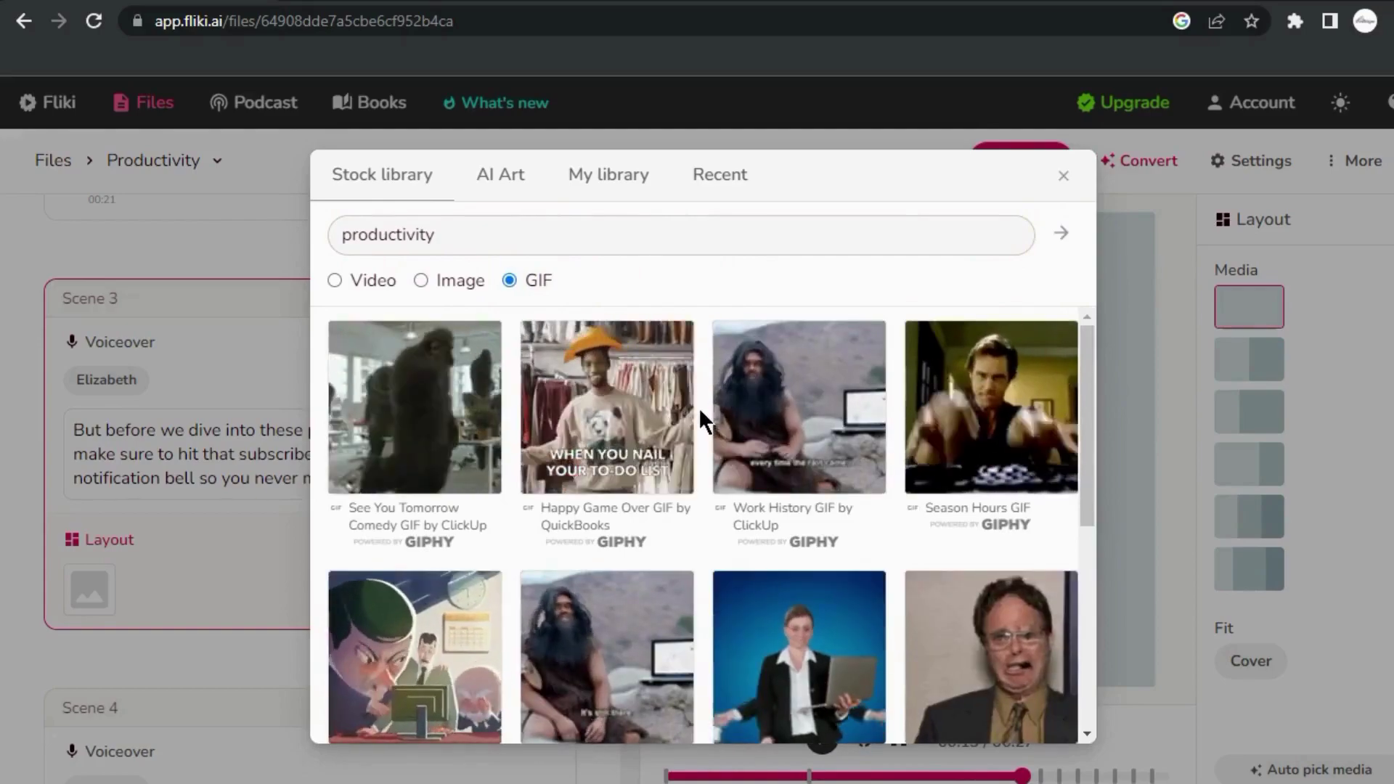
scroll(699, 408, down, 10)
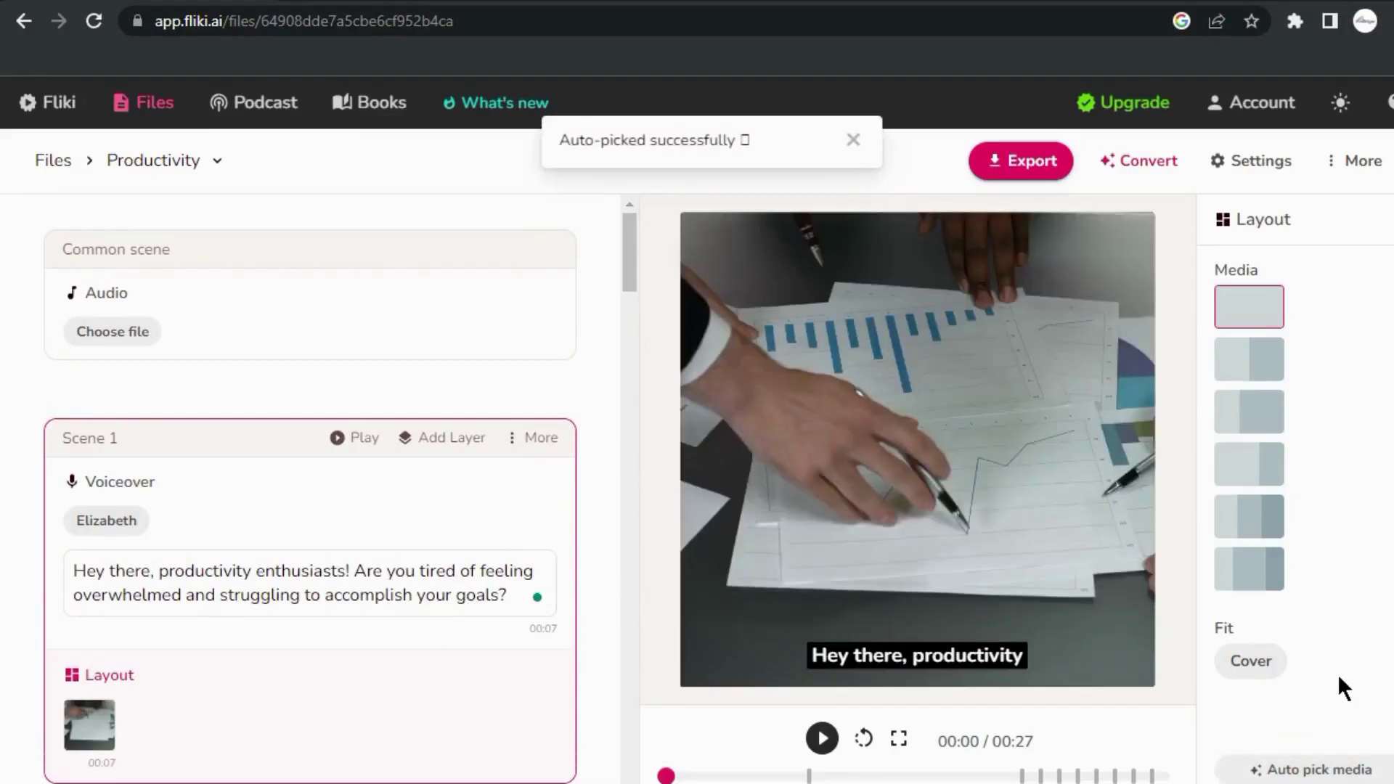
Step: Scroll through the auto-picked media and preview Scenes 2 and 1
scroll(616, 574, down, 4)
scroll(616, 573, down, 1)
scroll(612, 574, down, 3)
click(390, 543)
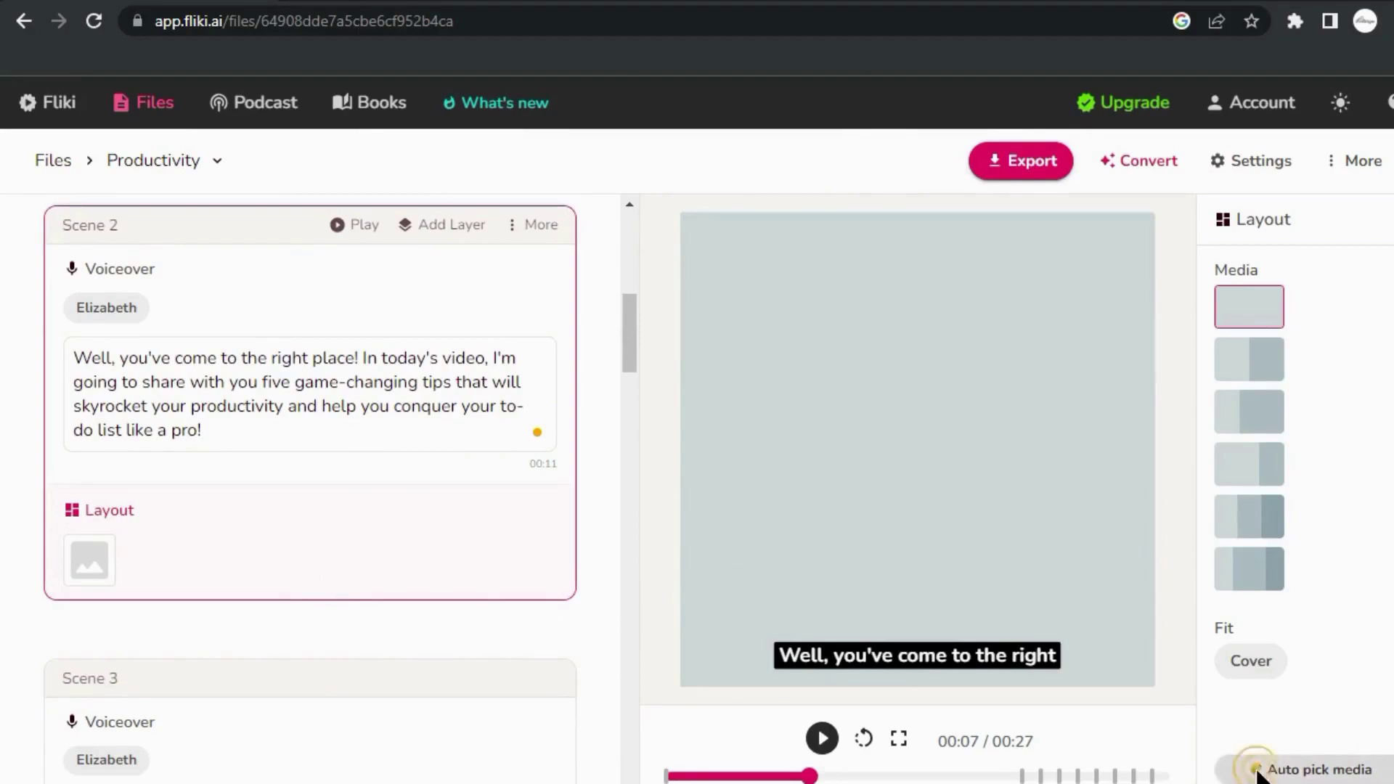
scroll(565, 490, up, 10)
scroll(565, 490, up, 10)
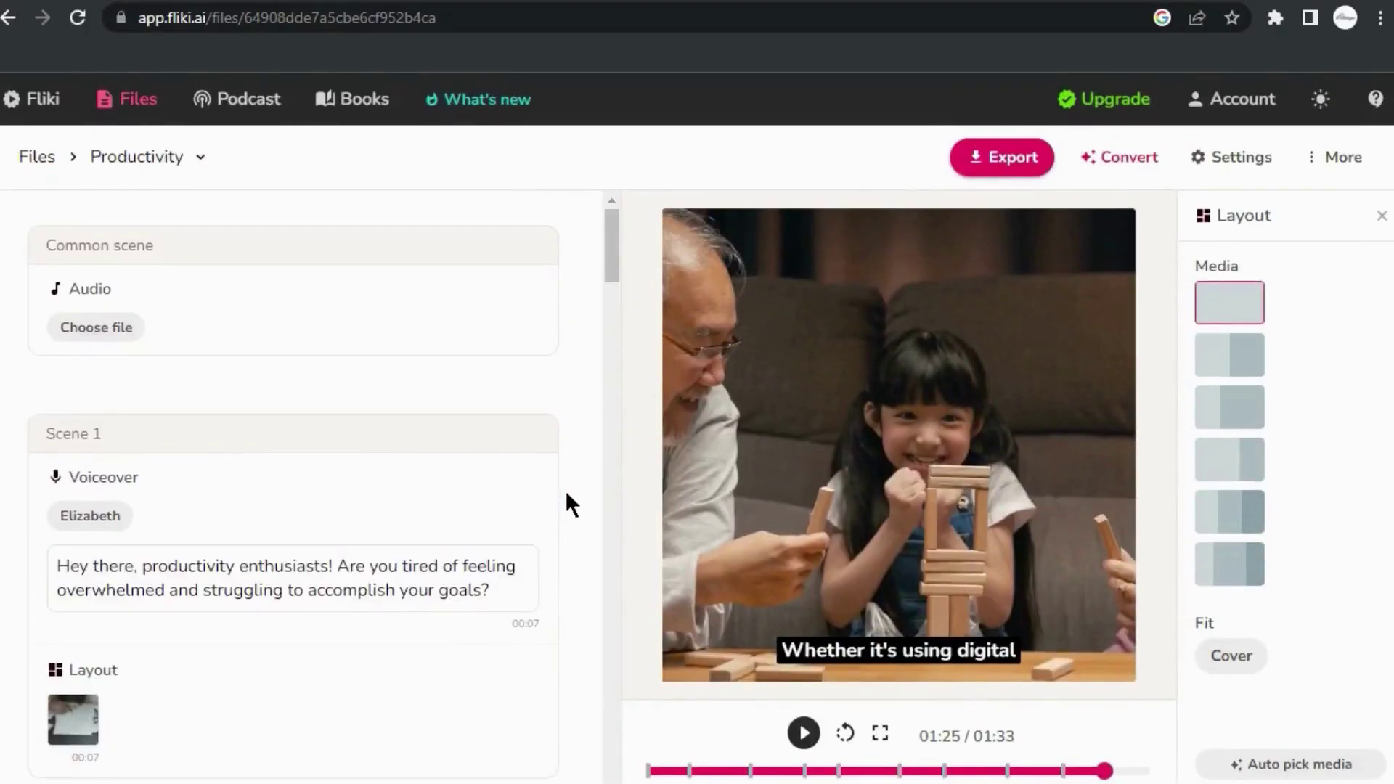
scroll(567, 495, down, 1)
scroll(566, 494, down, 3)
click(450, 454)
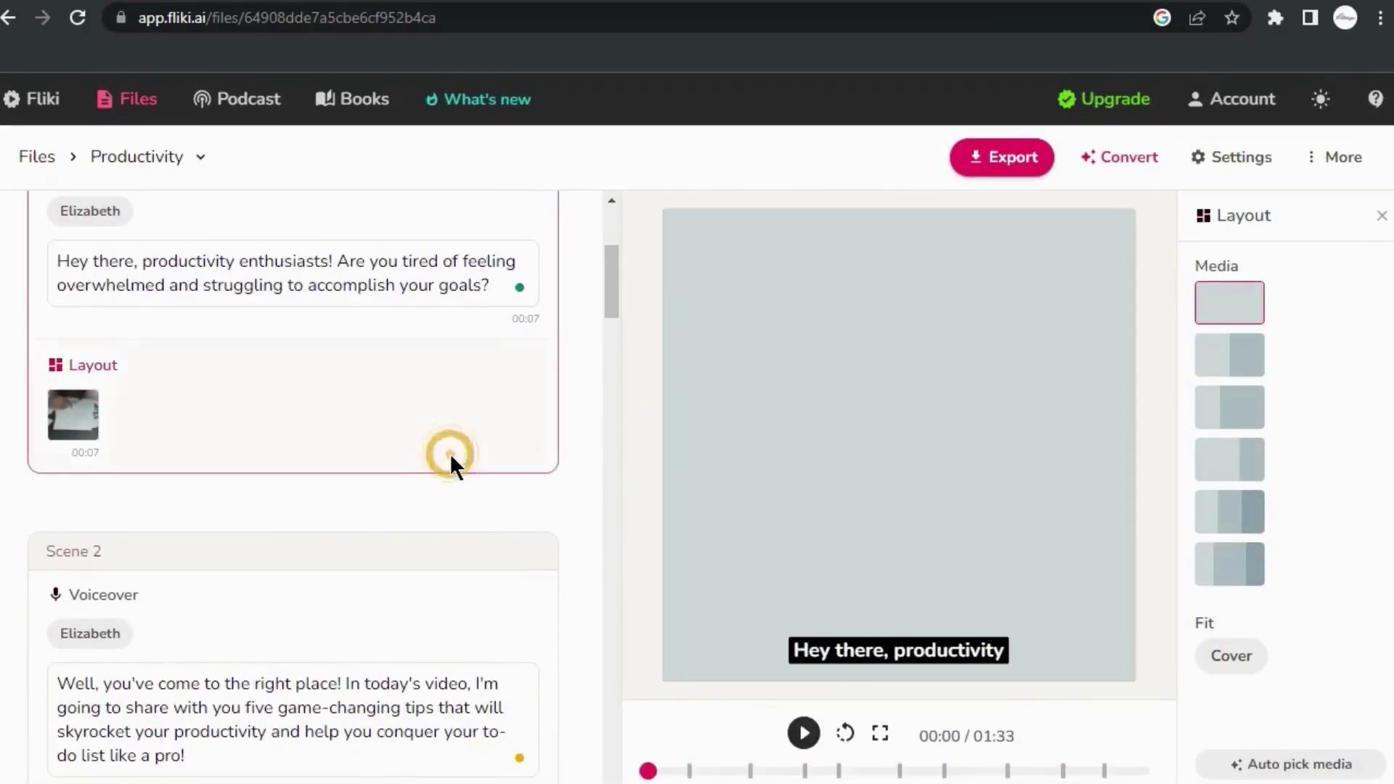
Step: Preview Scenes 2, 3 and 4, ending with Scene 4's subscribe banner
scroll(450, 454, down, 5)
scroll(452, 462, down, 1)
click(454, 470)
scroll(454, 470, down, 1)
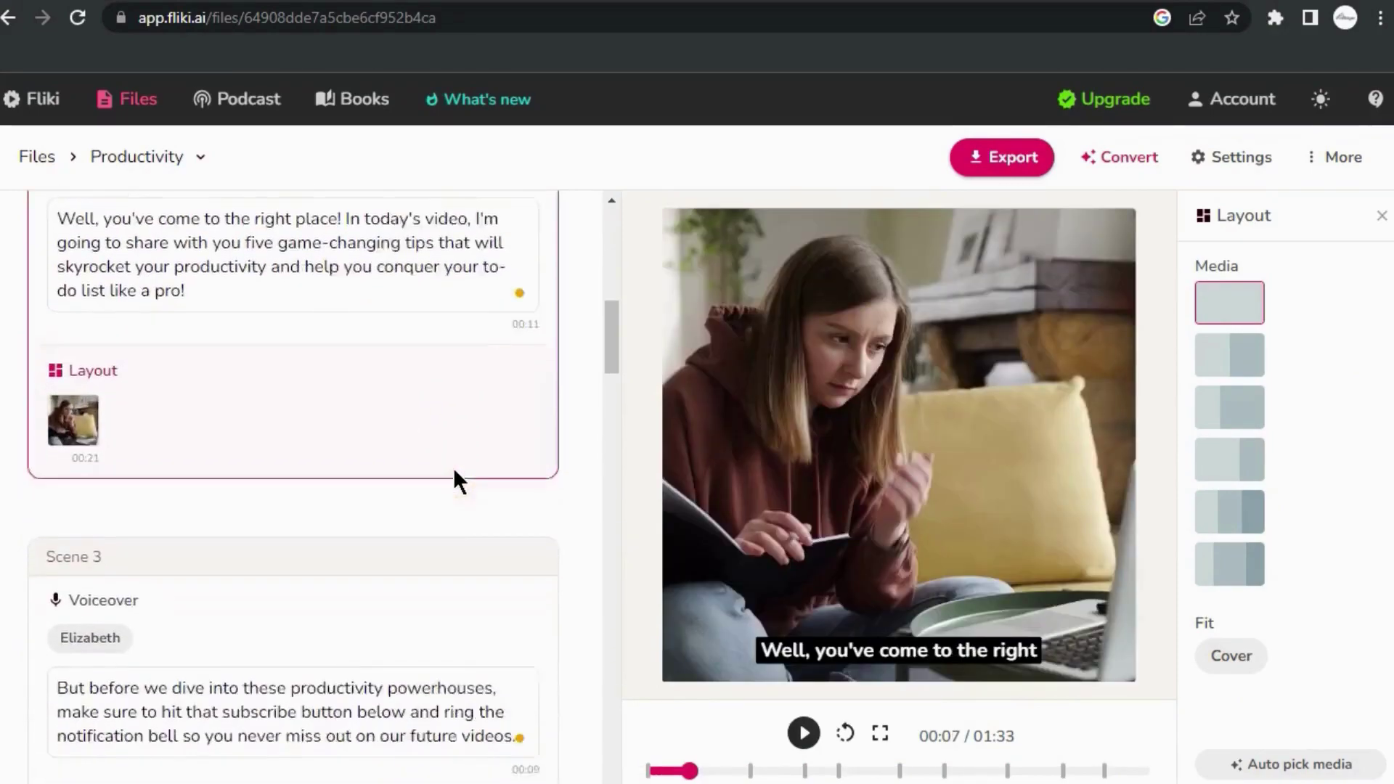
scroll(455, 471, down, 4)
click(456, 523)
scroll(448, 527, down, 5)
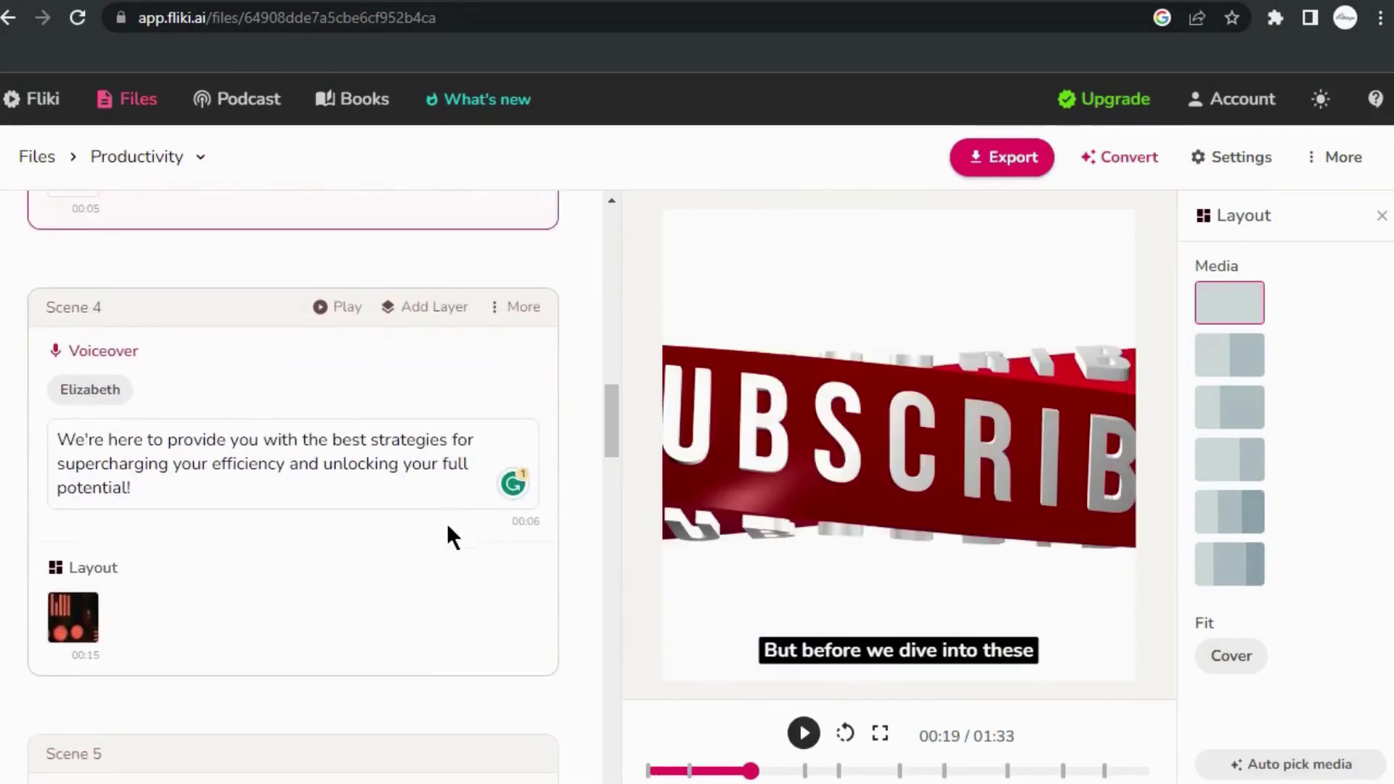
click(432, 539)
scroll(430, 537, down, 1)
scroll(430, 537, down, 4)
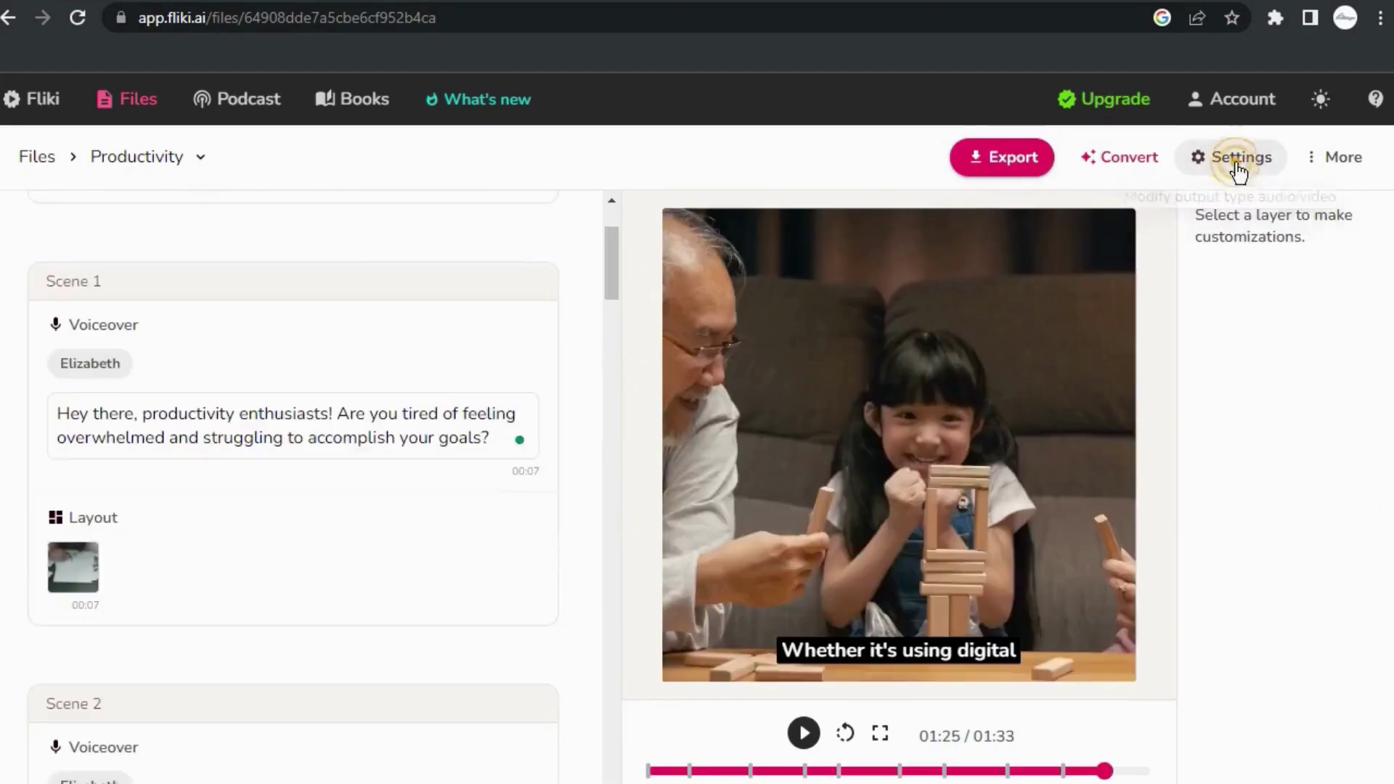
click(1231, 158)
Step: Change the video size from square to Landscape (YouTube, Facebook, Twitter, LinkedIn)
click(597, 368)
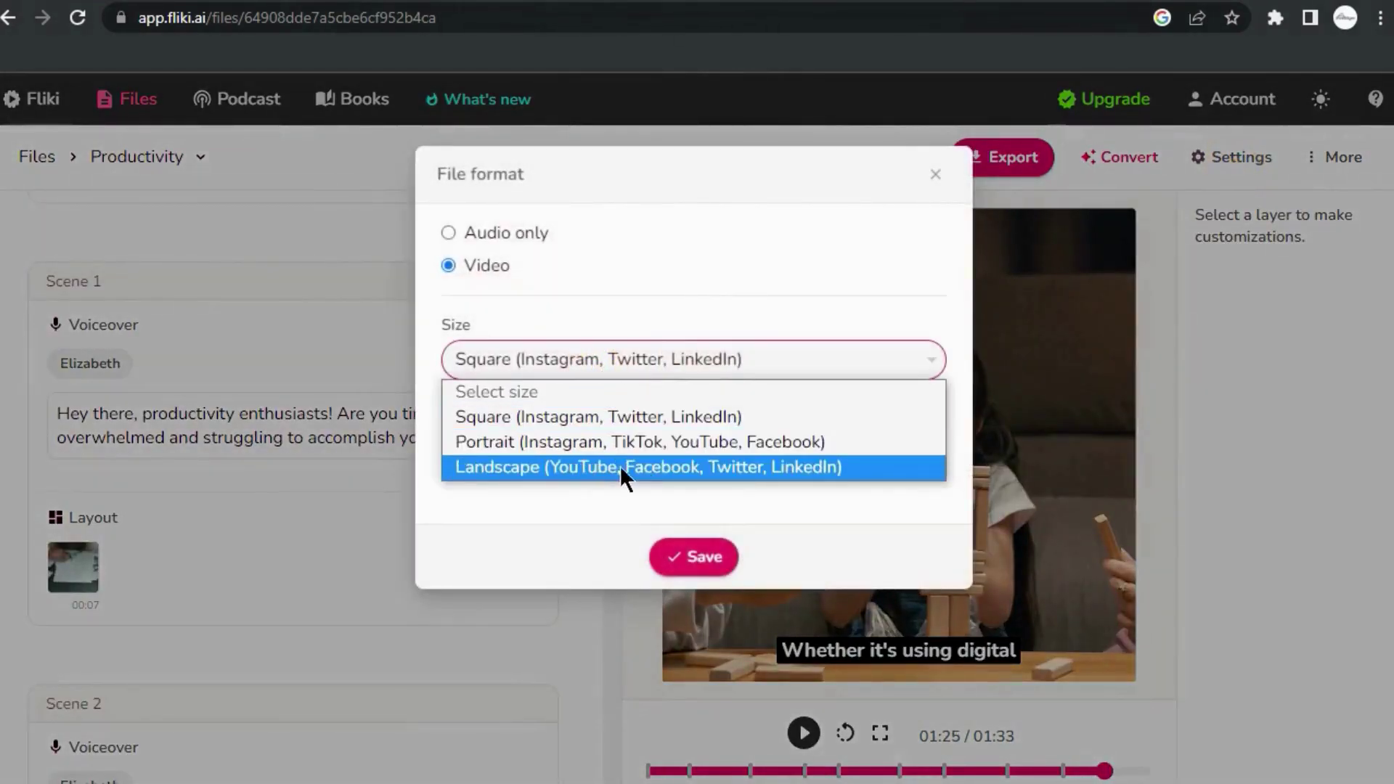
click(602, 465)
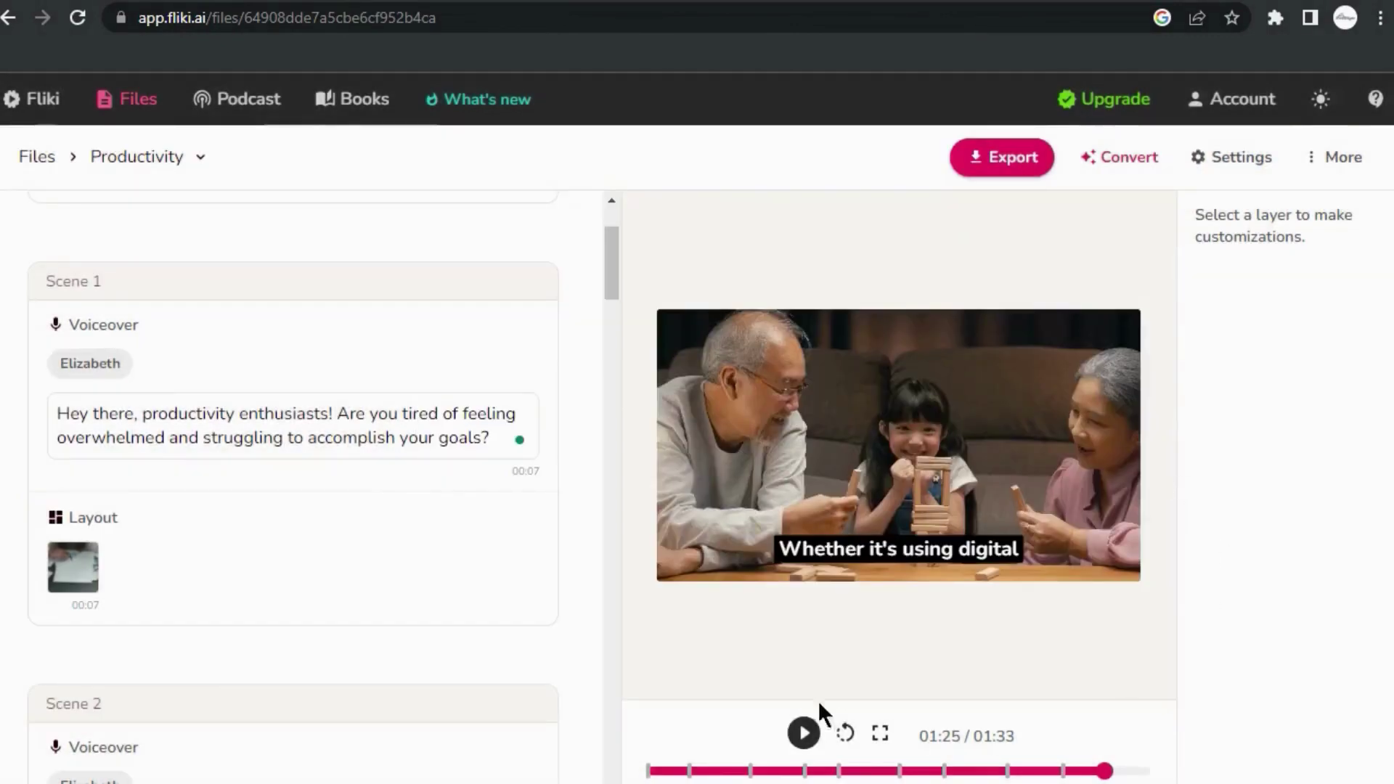
click(411, 359)
Step: Try Scene 1's subtitle position options, including centre and hidden
click(957, 548)
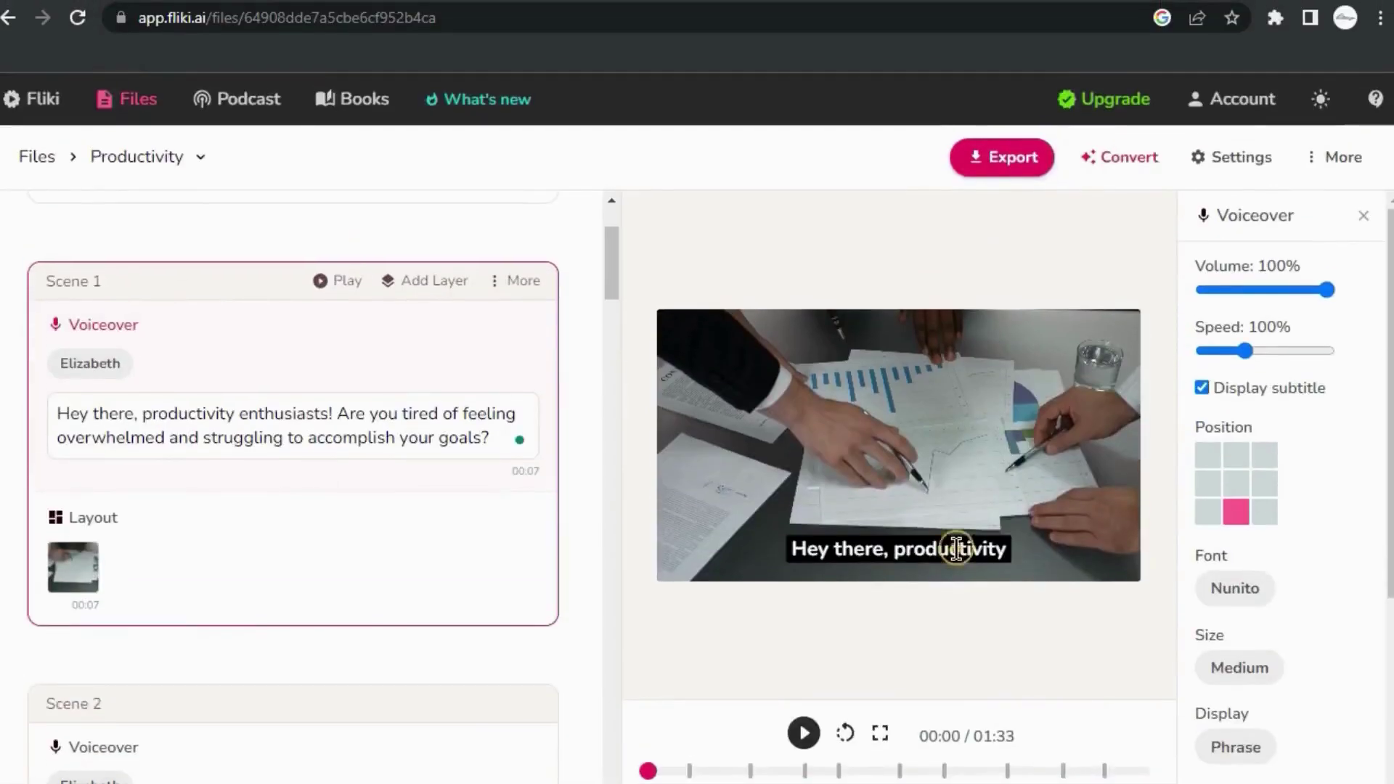
click(1237, 484)
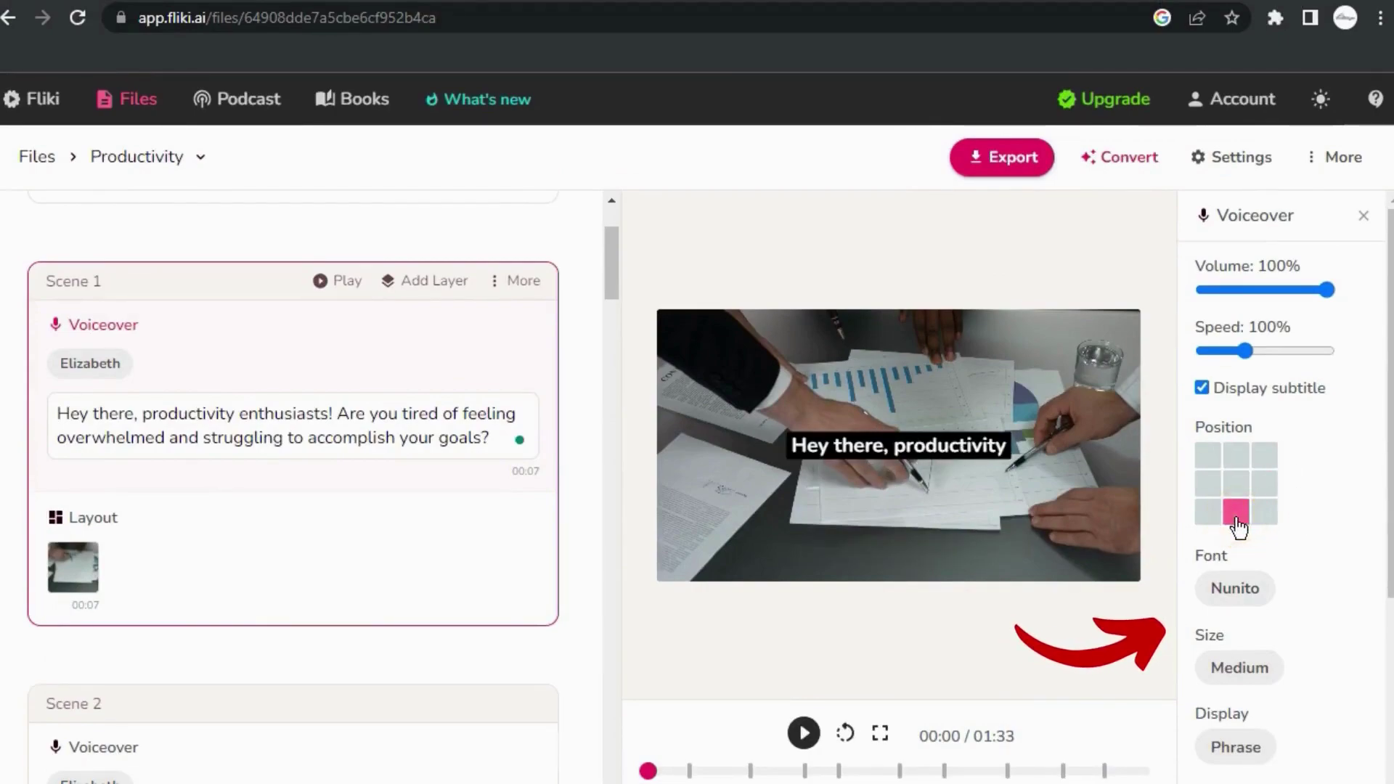
click(1202, 388)
scroll(1316, 499, down, 3)
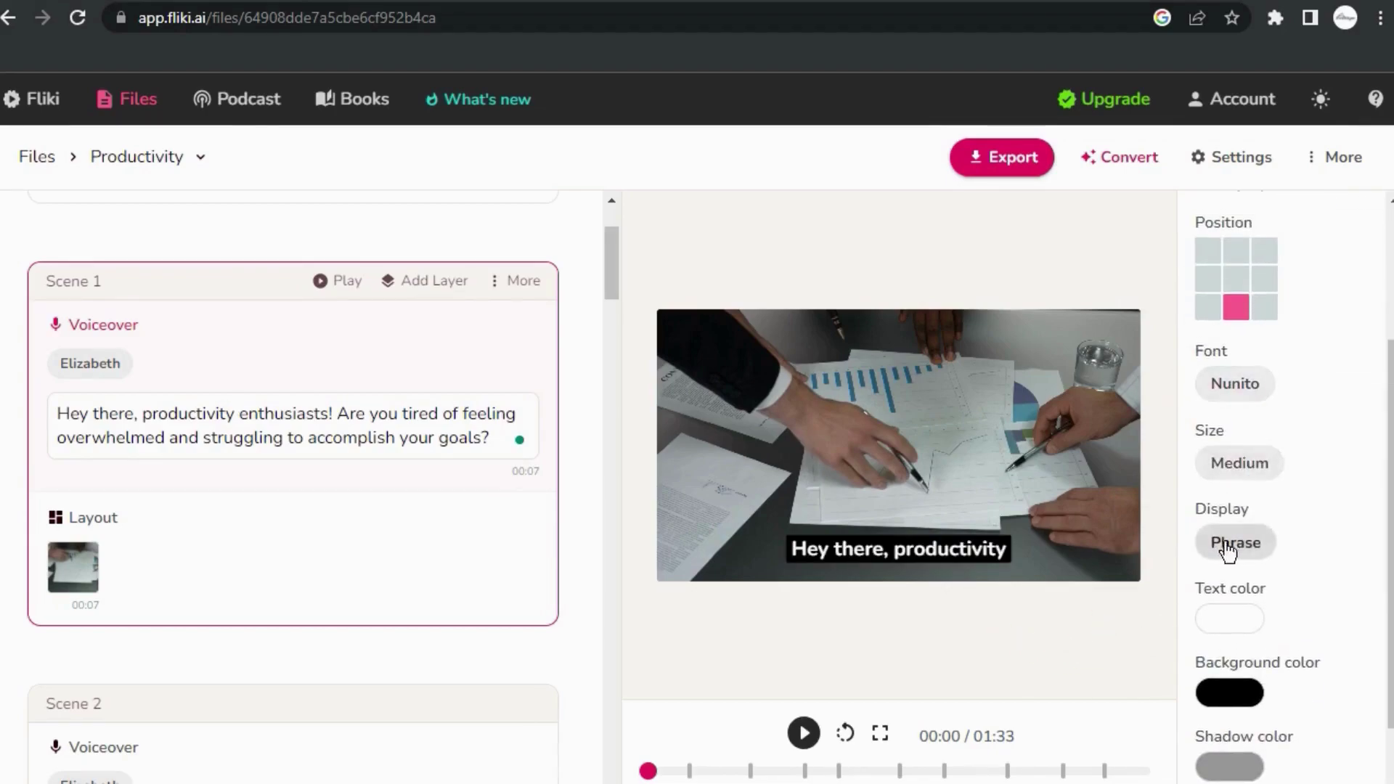
scroll(1271, 501, down, 1)
Step: Set Scene 1's subtitles to Small size with yellow text colour
click(1237, 392)
click(1266, 433)
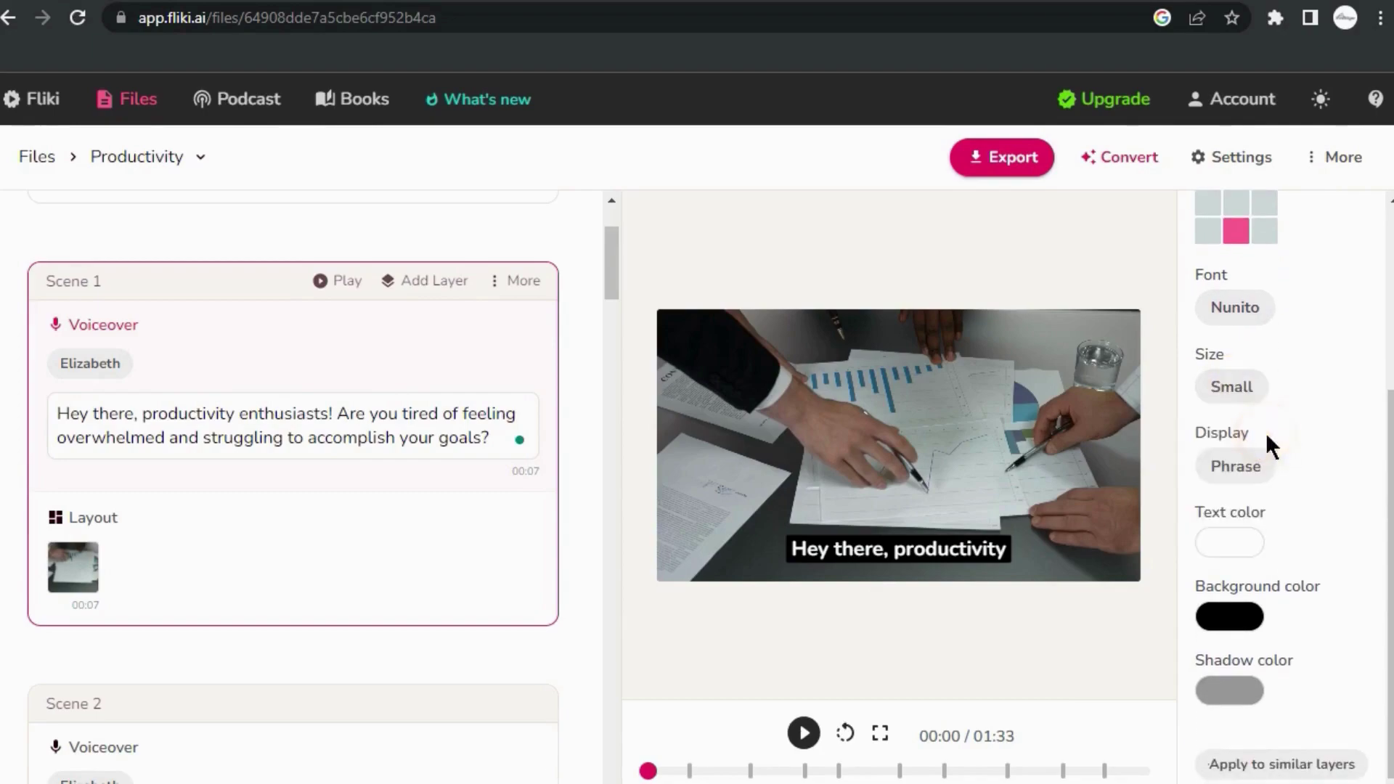
click(1229, 542)
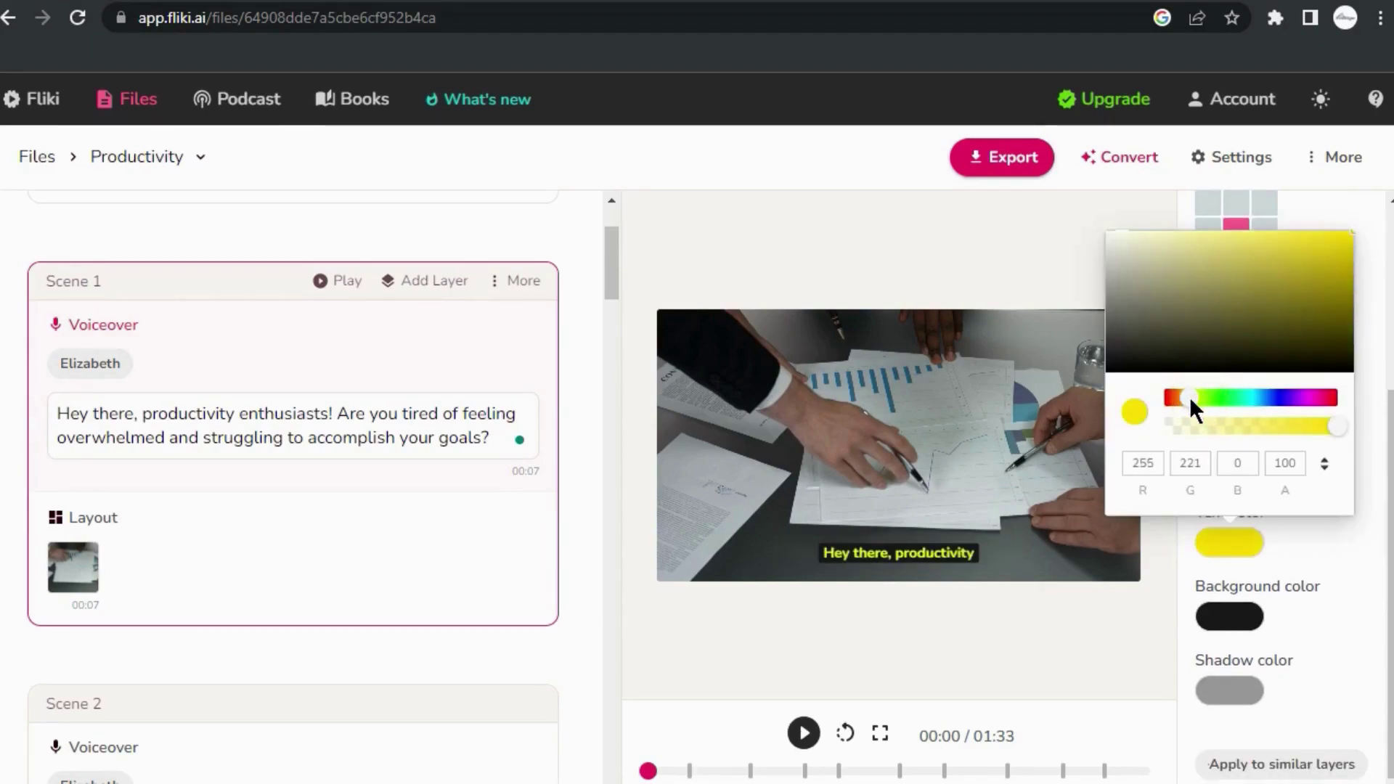
drag(1199, 397, 1188, 397)
click(1251, 537)
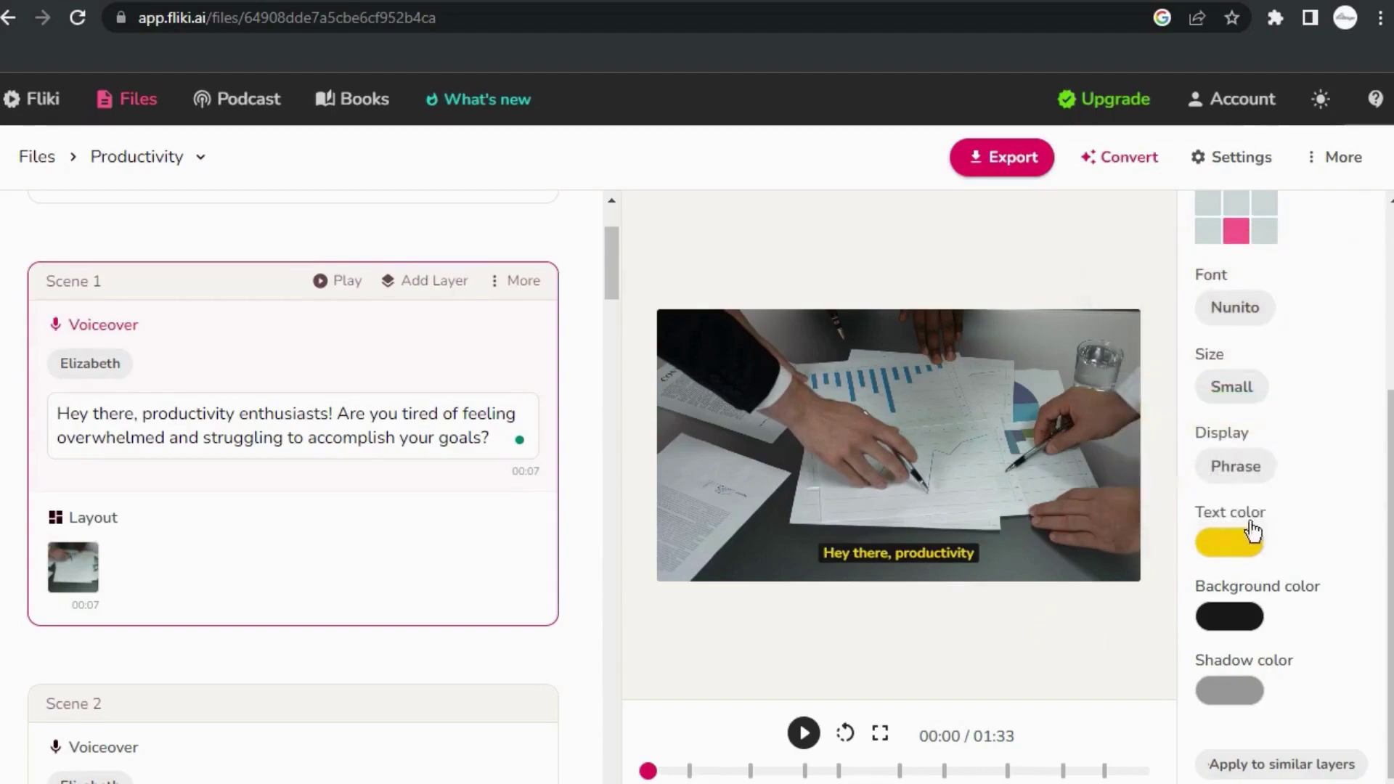
click(1220, 546)
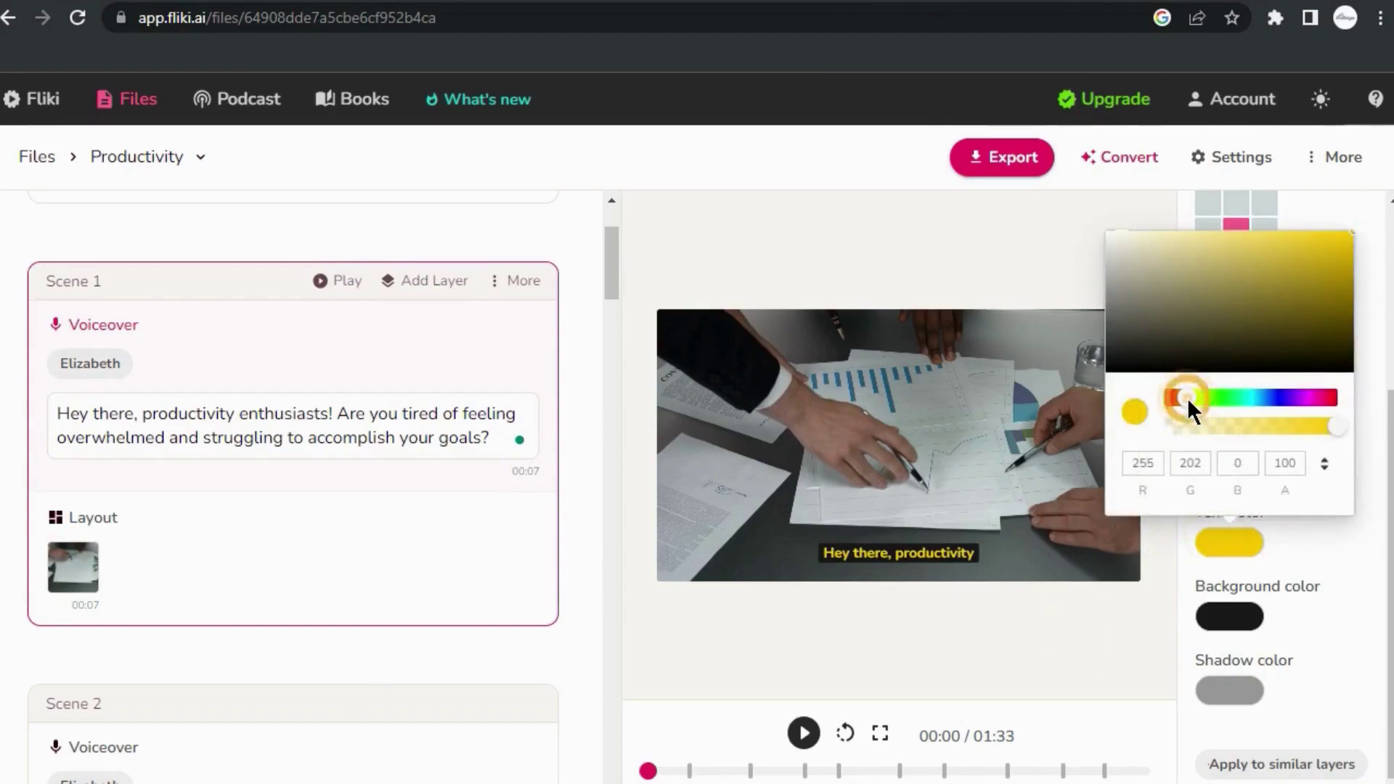
click(1048, 656)
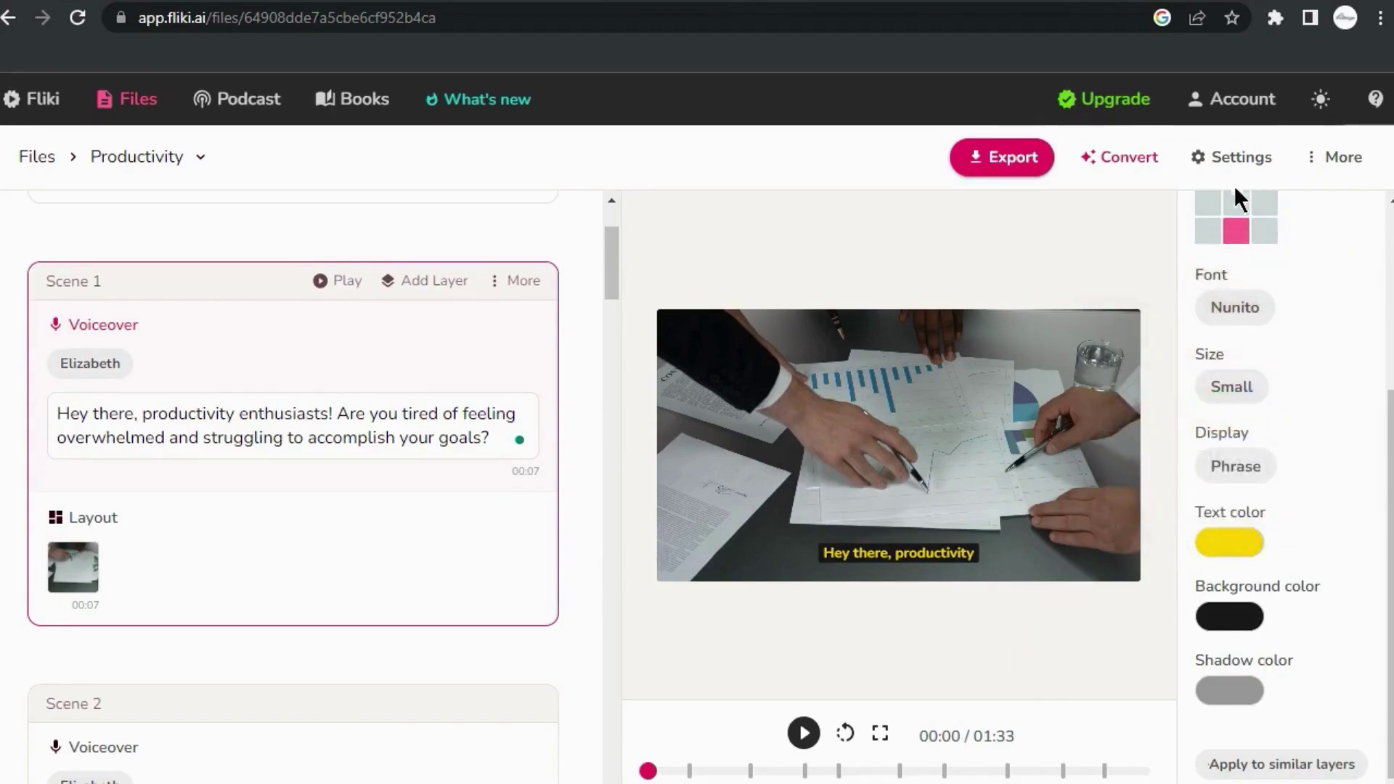
Step: Export the Productivity video, block the notification request, and download the file
click(1025, 172)
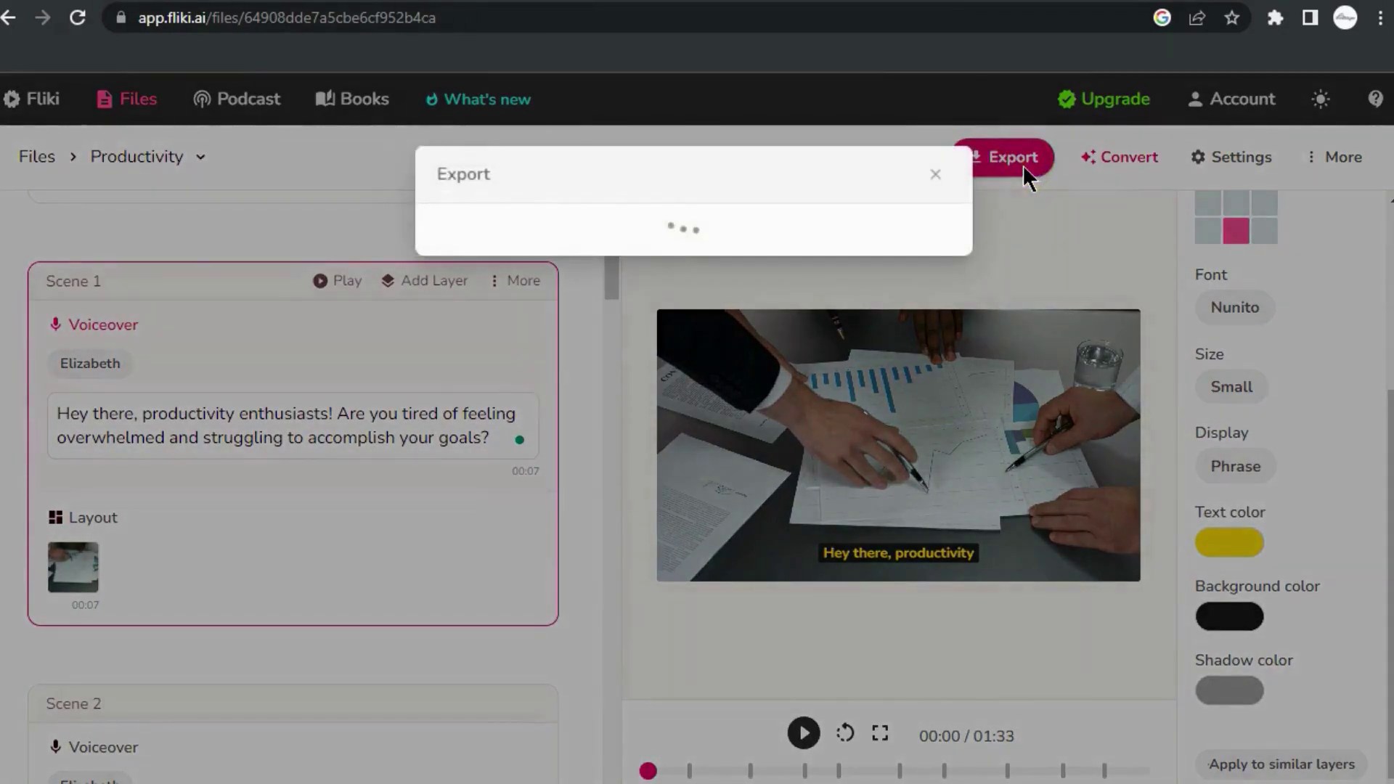
click(395, 141)
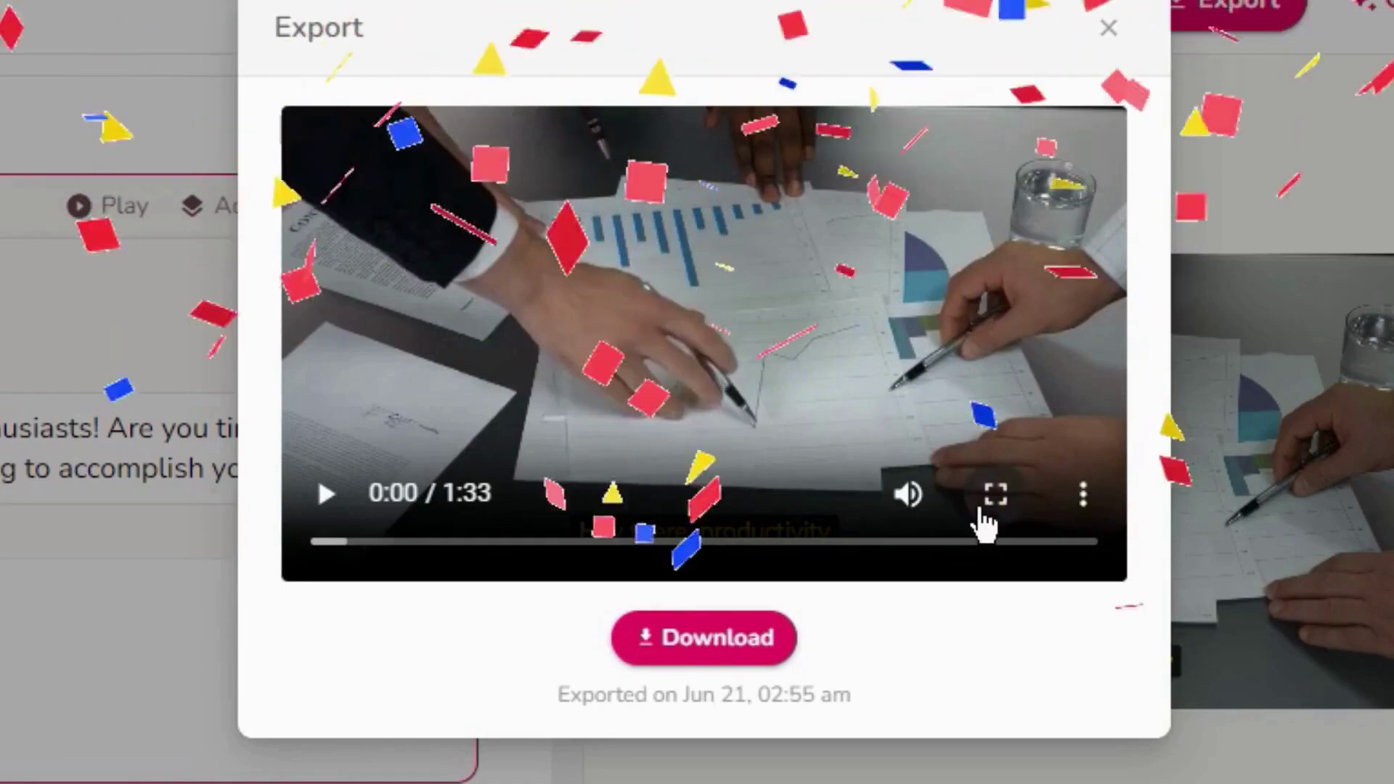
click(703, 658)
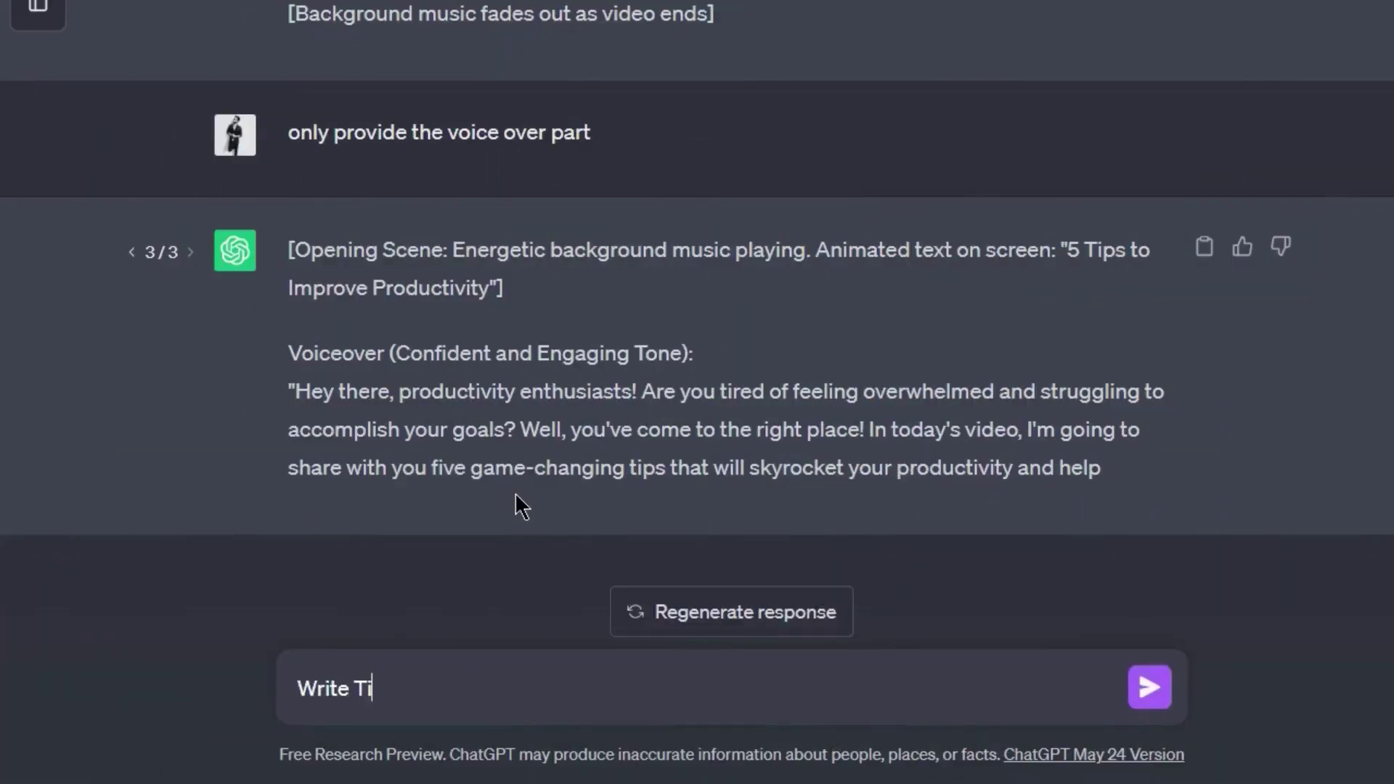
Step: Ask ChatGPT for an SEO-optimized title, description and tags for the productivity video script
text(tle, Description, And Tags for this video script you just wrote)
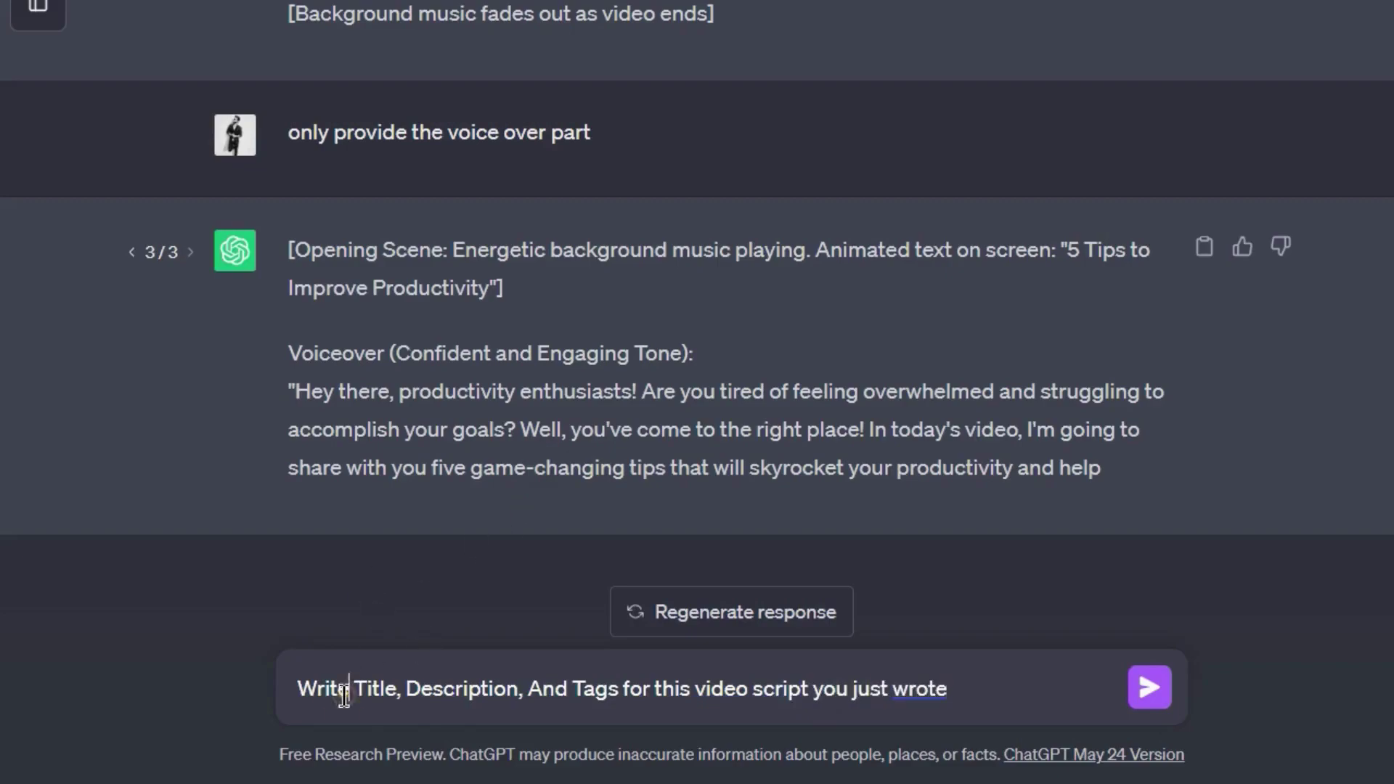
text(SEO optimized)
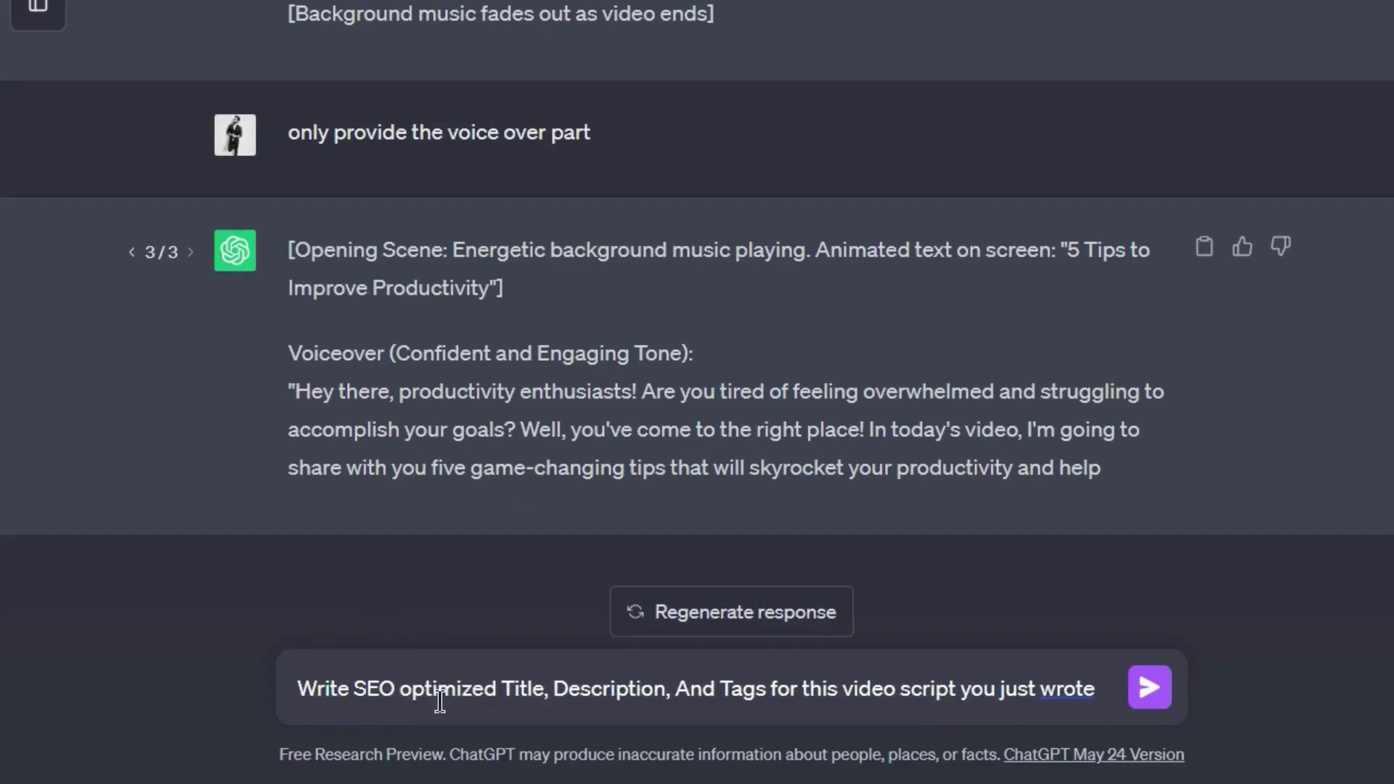
key(Return)
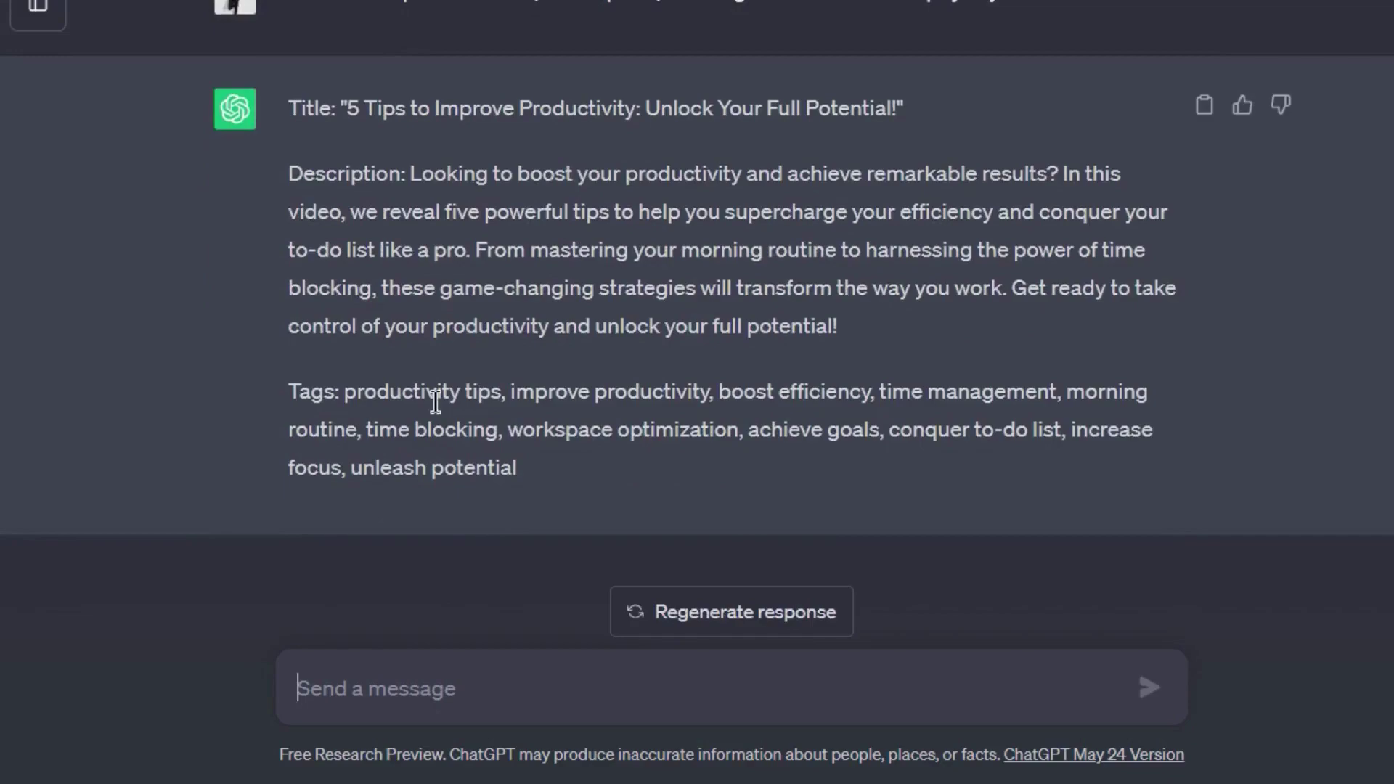
drag(347, 108, 775, 107)
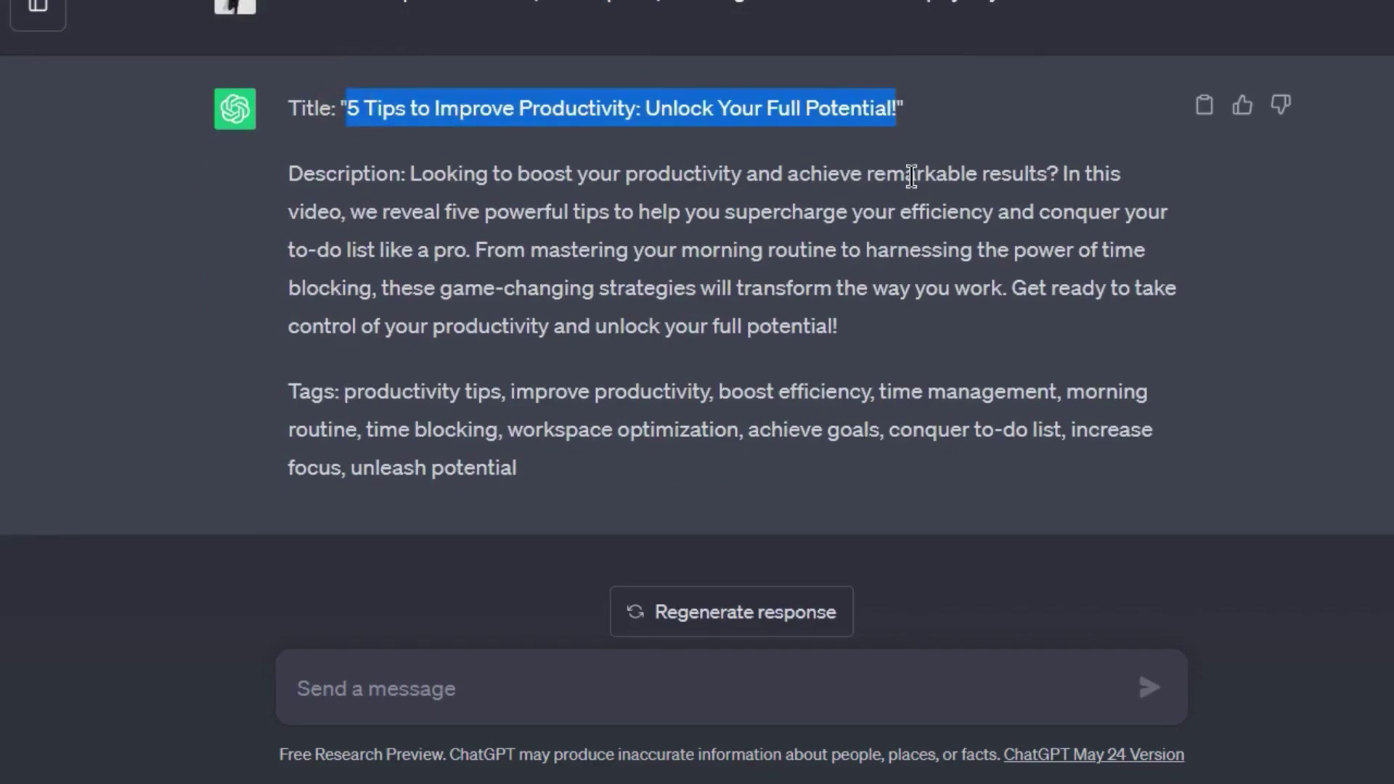
Step: Paste ChatGPT's suggested title and description into the YouTube upload details
key(ctrl+a)
text(5 Tips to Improve Productivity: Unlock Your Full Potential!)
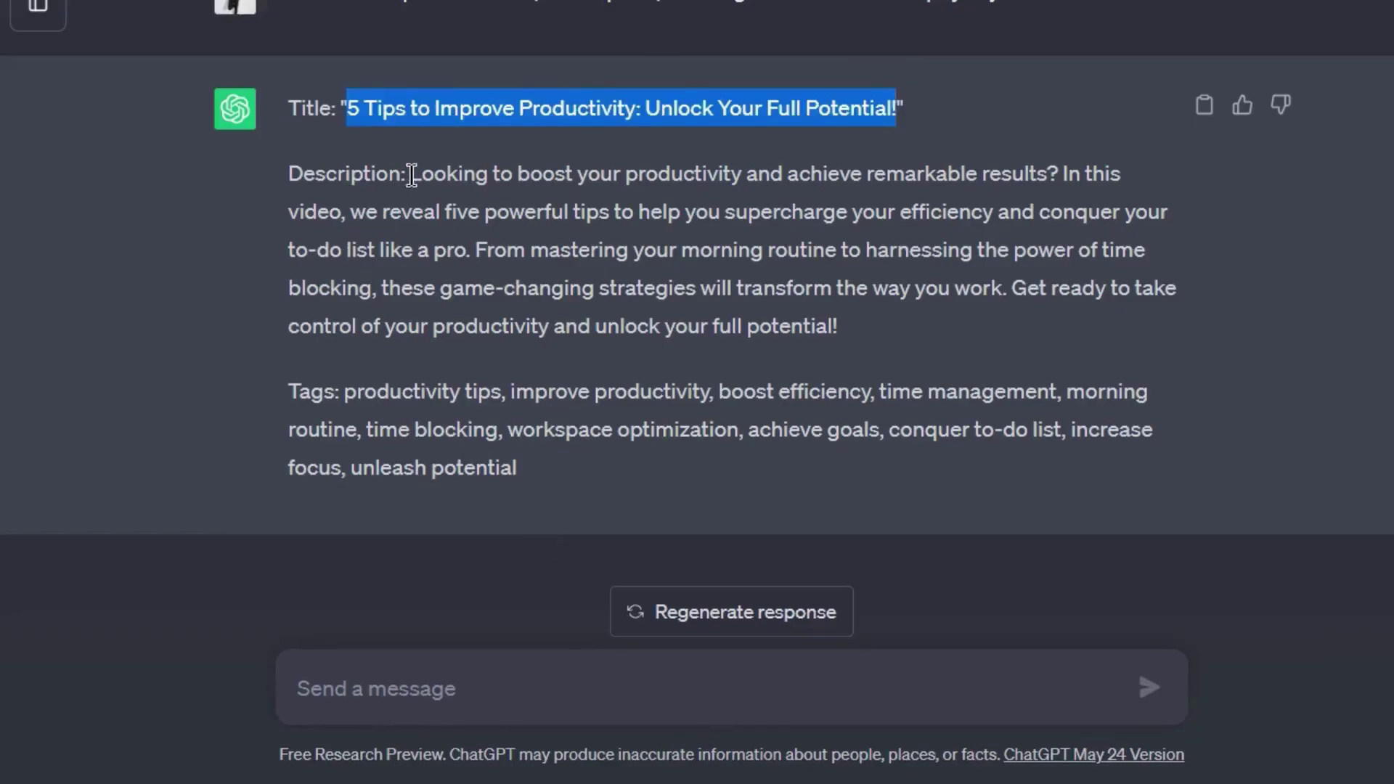
drag(411, 175, 891, 332)
key(ctrl+c)
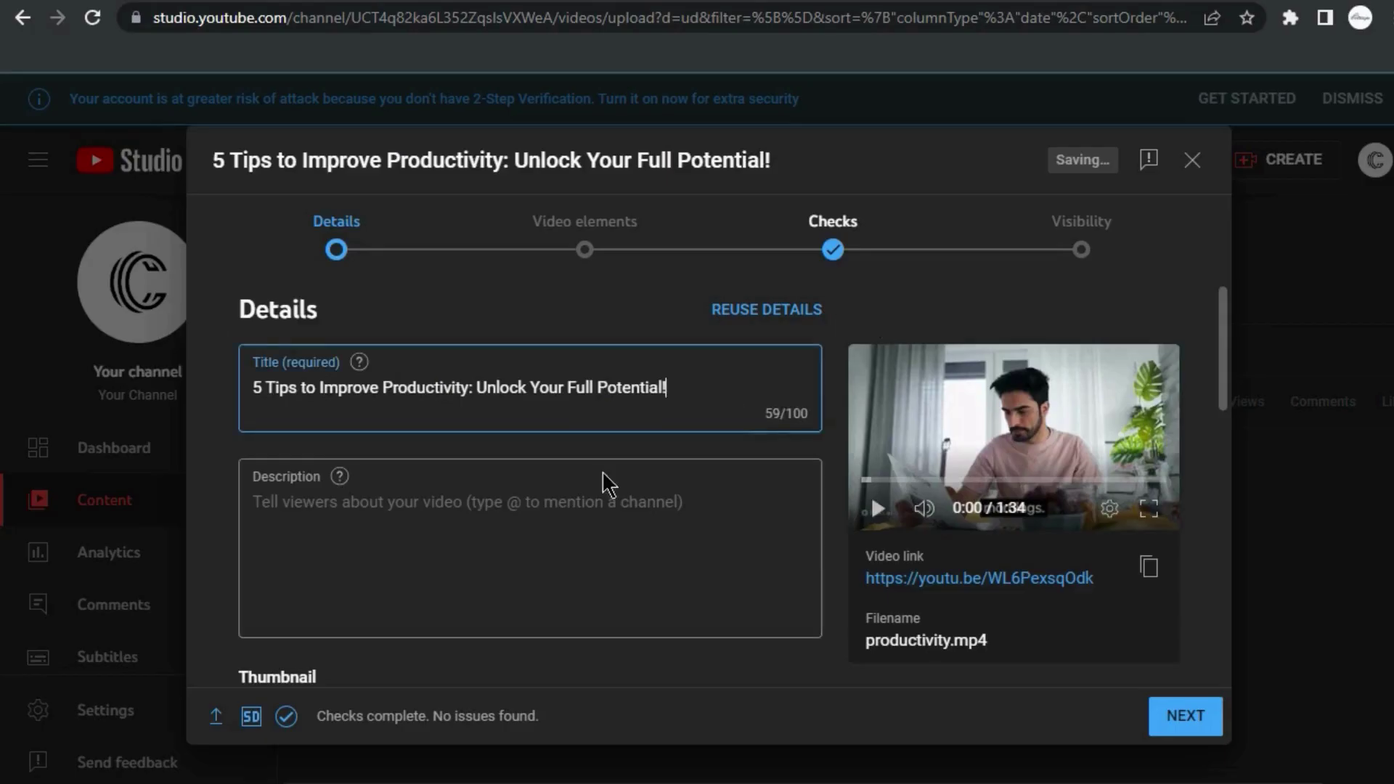
click(603, 485)
key(ctrl+v)
Step: Mark the video as not made for kids and reveal the extra details section
scroll(563, 524, down, 5)
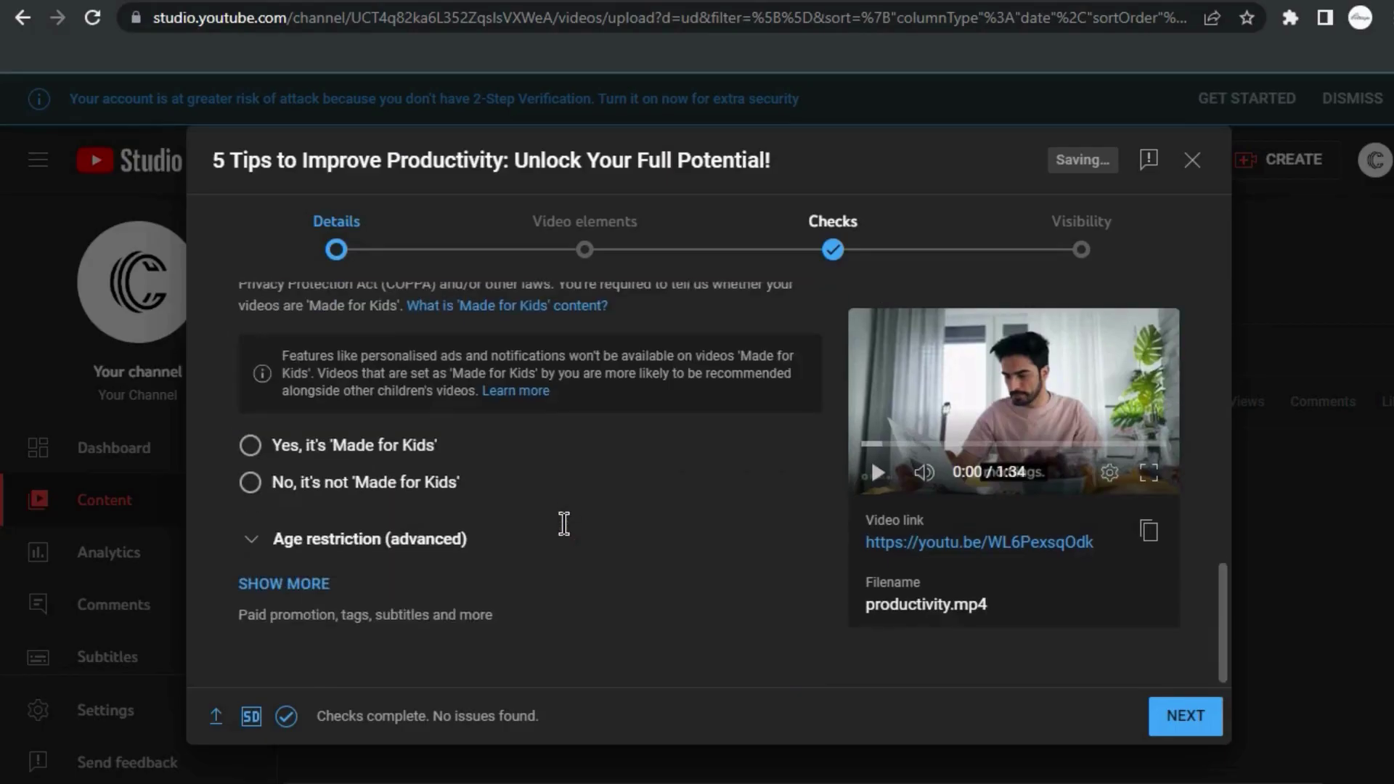
click(396, 500)
click(276, 543)
scroll(541, 550, down, 3)
click(272, 587)
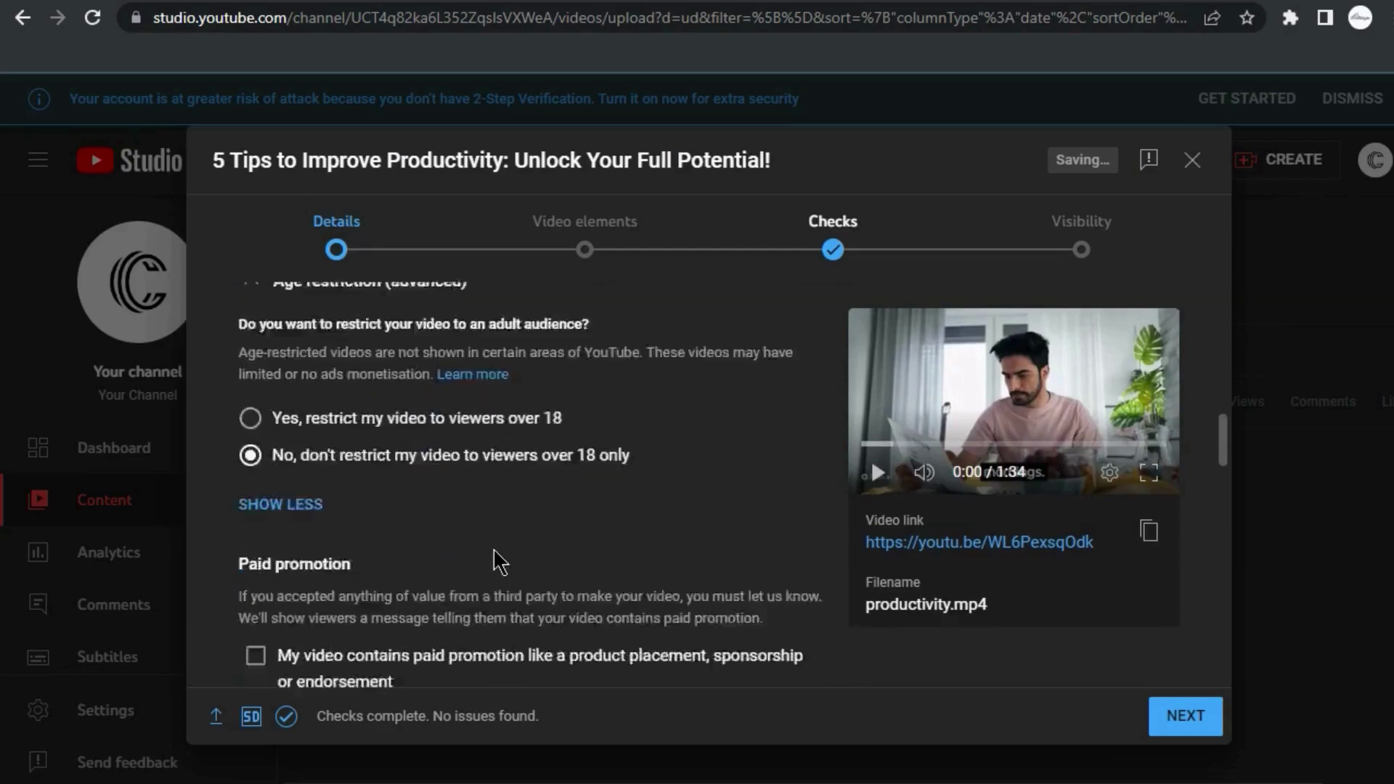
scroll(494, 618, down, 6)
scroll(490, 588, down, 1)
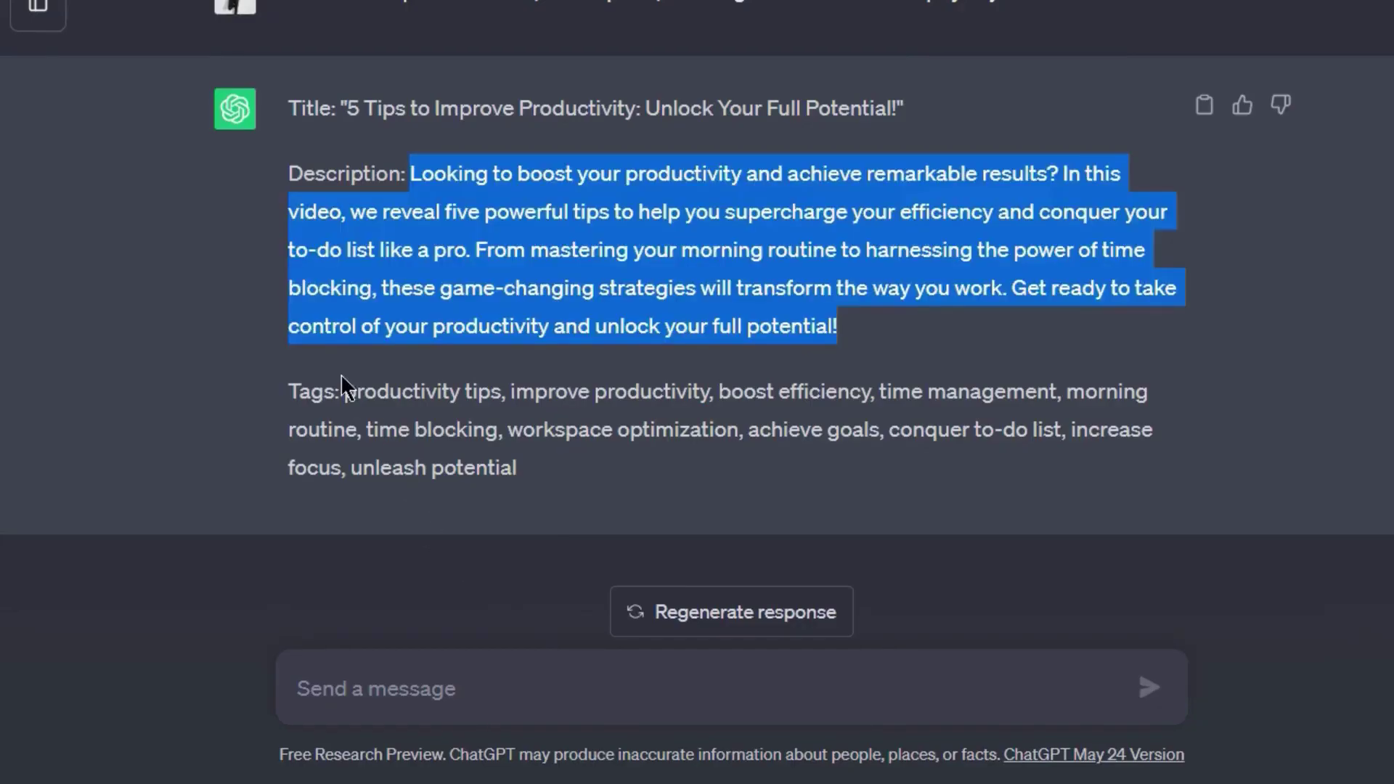
Step: Copy ChatGPT's suggested tags into the upload's tags field
drag(259, 392, 684, 465)
key(ctrl+c)
key(alt+Tab)
key(ctrl+v)
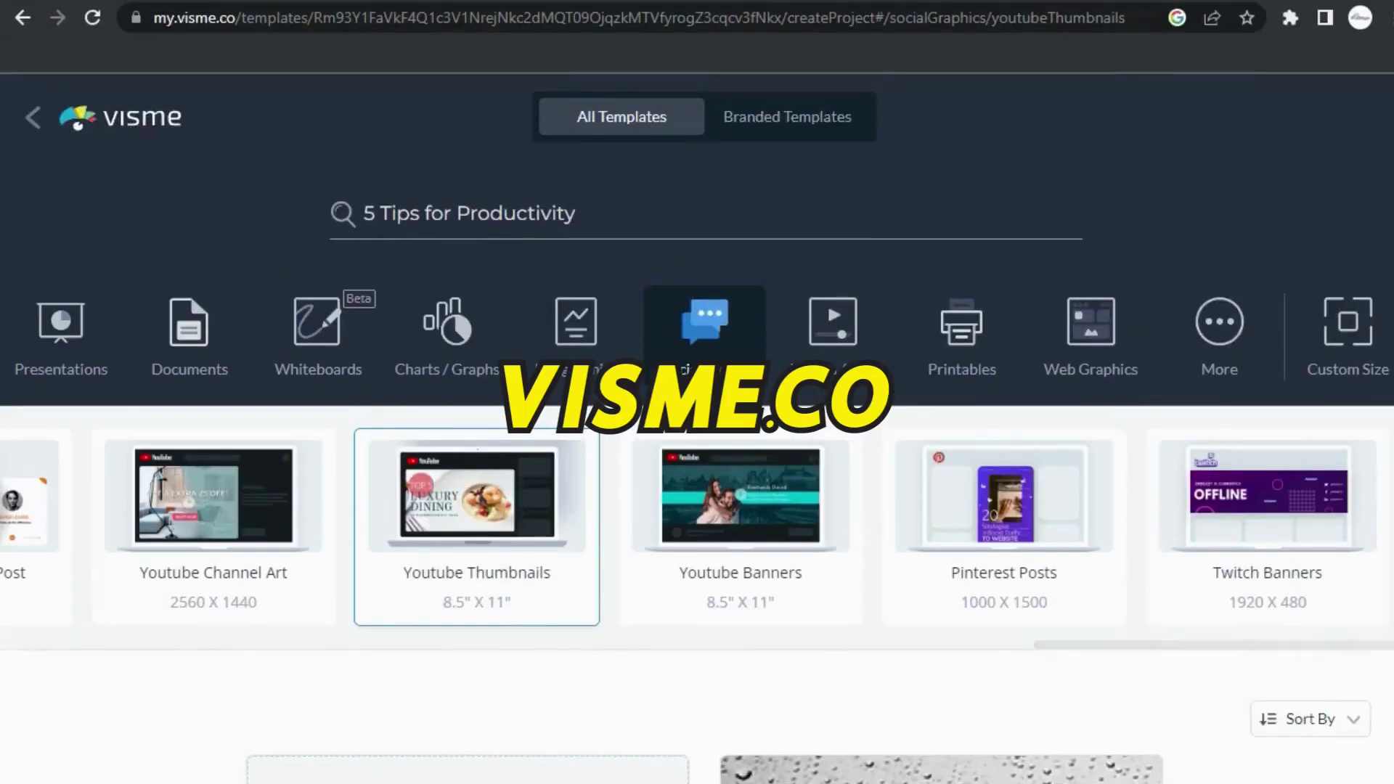
Step: Browse the YouTube Thumbnails templates and open 'Successful Entrepreneur' for editing
scroll(190, 738, down, 6)
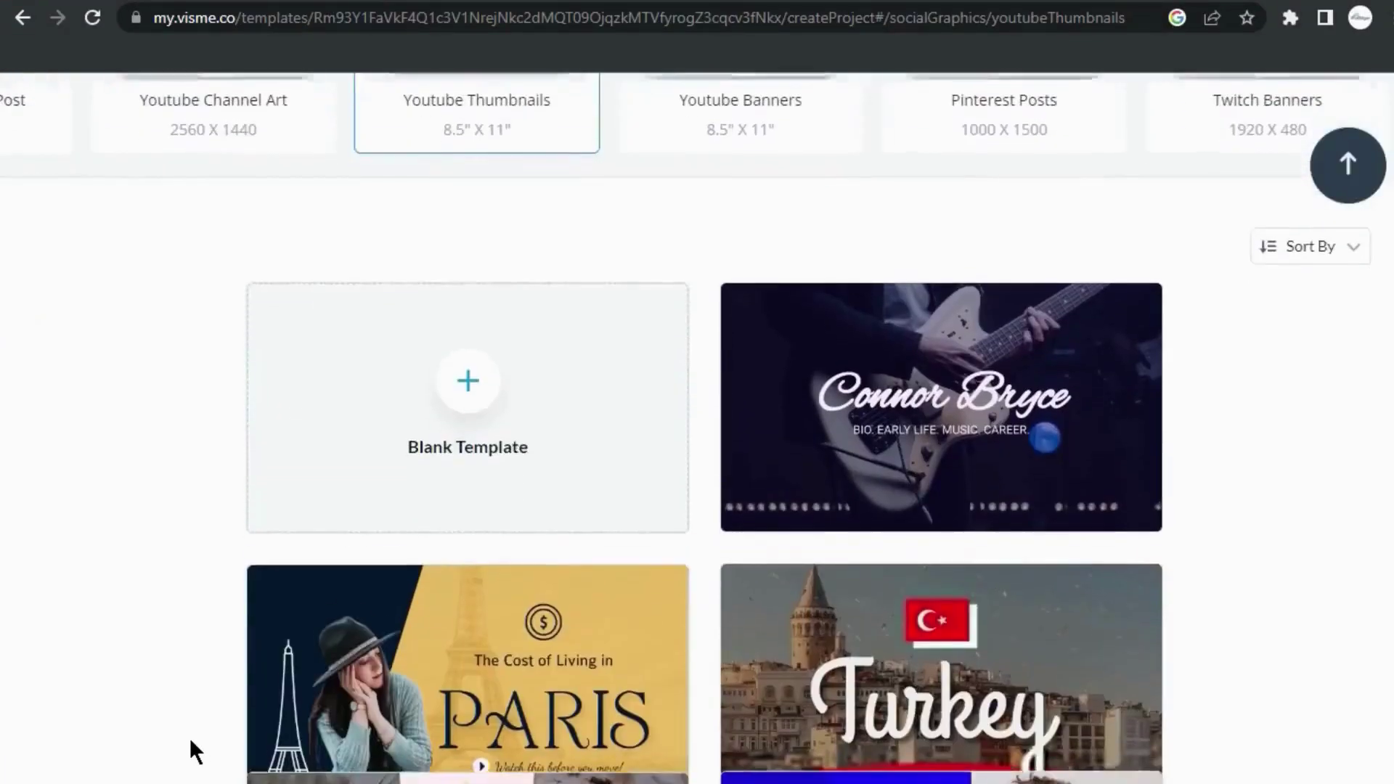
scroll(189, 738, down, 6)
scroll(189, 738, down, 3)
scroll(190, 738, down, 8)
scroll(190, 738, down, 4)
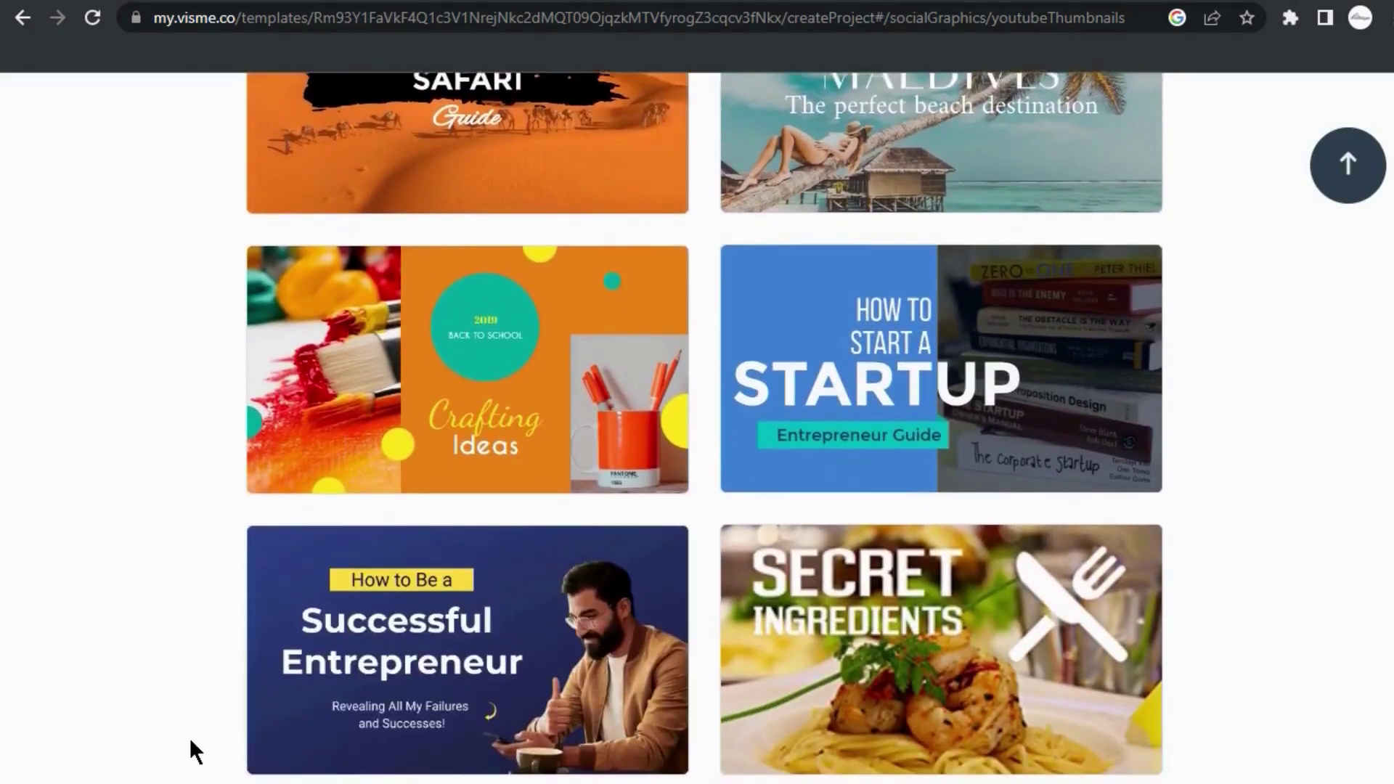
scroll(189, 738, down, 3)
scroll(190, 738, down, 1)
scroll(189, 738, down, 3)
scroll(190, 746, up, 5)
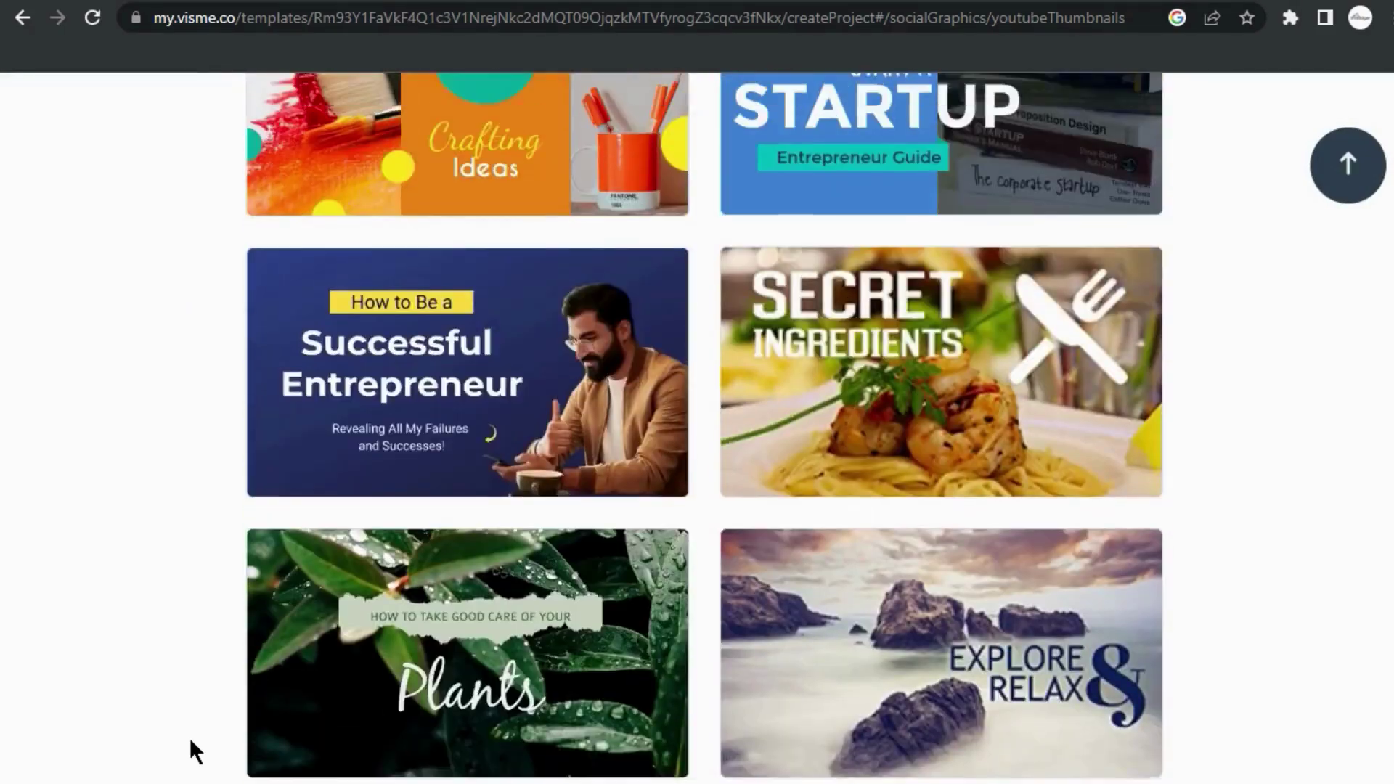
scroll(190, 747, up, 1)
mouse_move(468, 372)
click(468, 414)
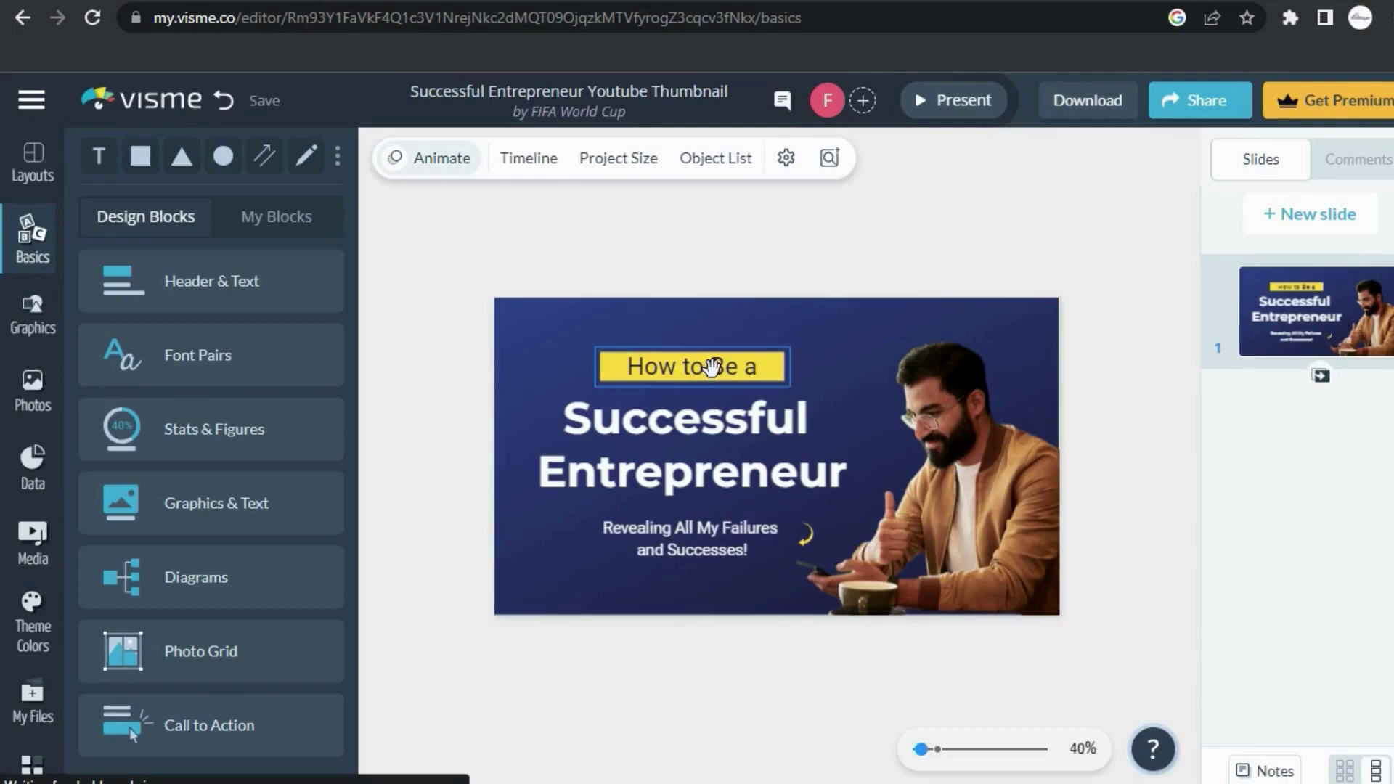
Step: Retype the main heading as 'IMPROVE PRODCUTIVITY' and widen it to fit one line
click(634, 454)
key(ctrl+a)
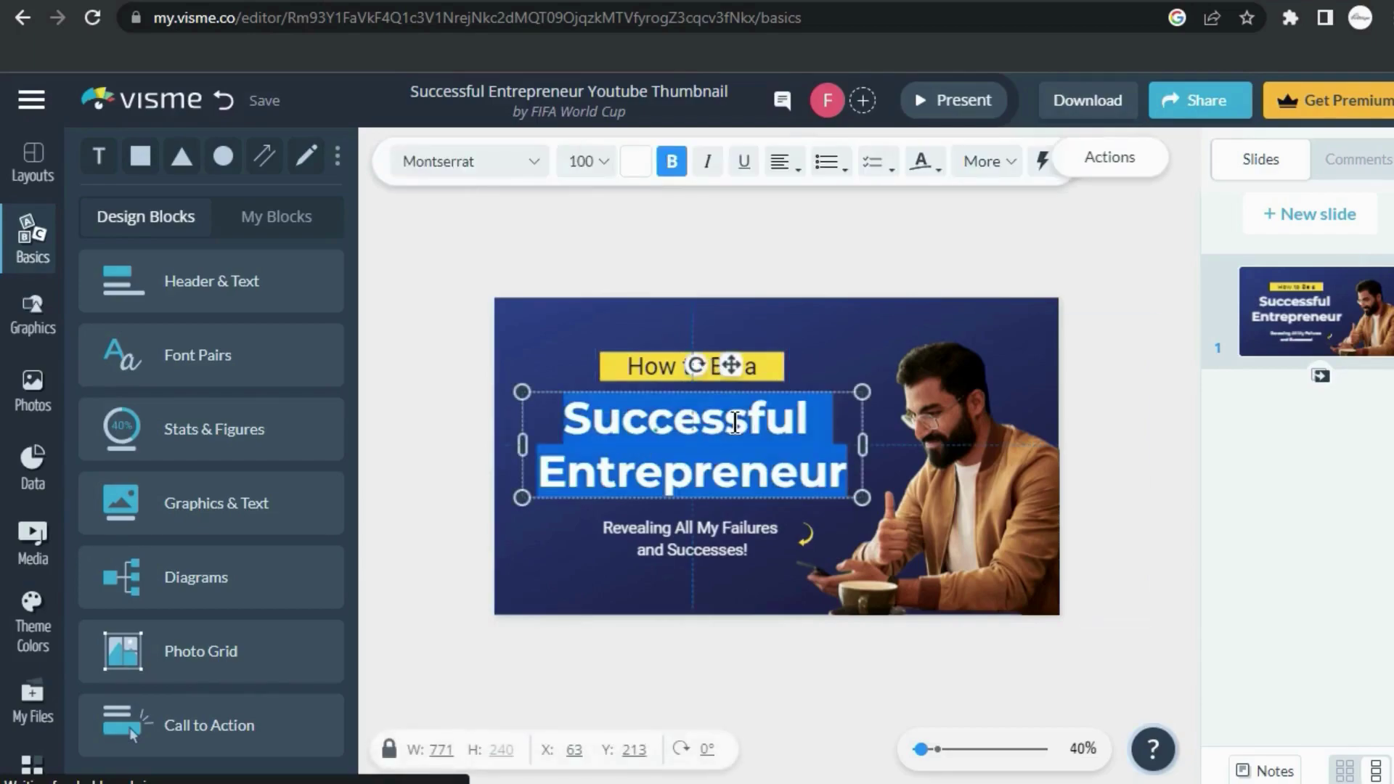
text(Improve pro)
key(ctrl+a)
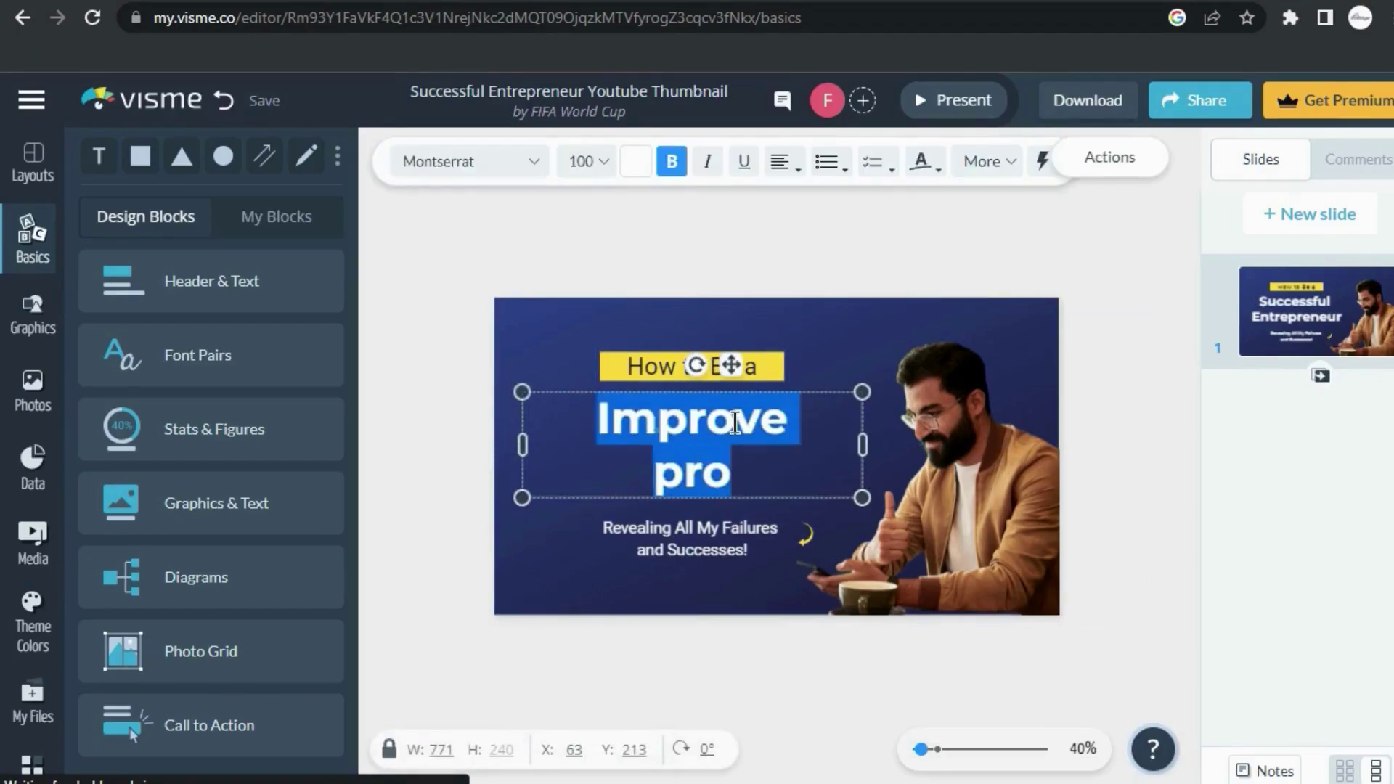
text(IMPROVE PRODCU)
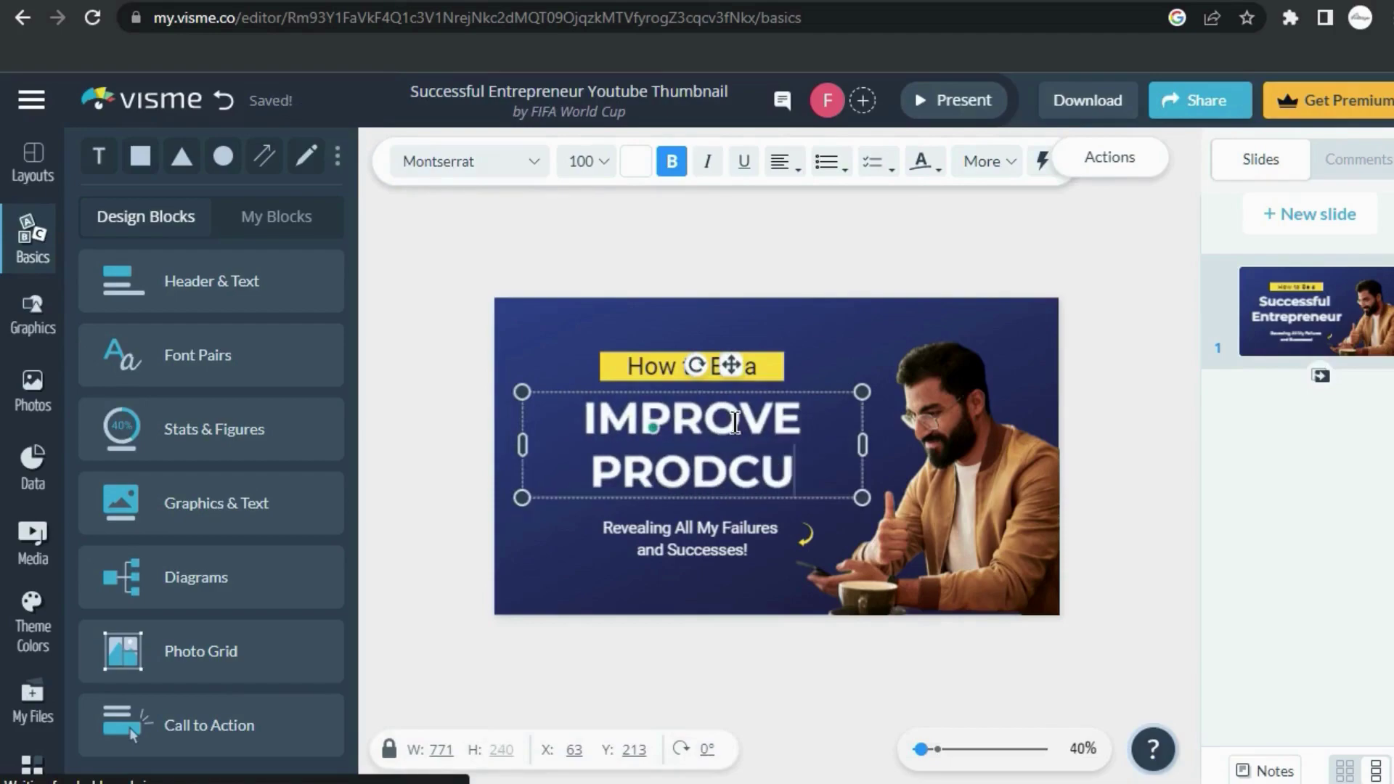
text(TIVITY)
drag(863, 471, 890, 471)
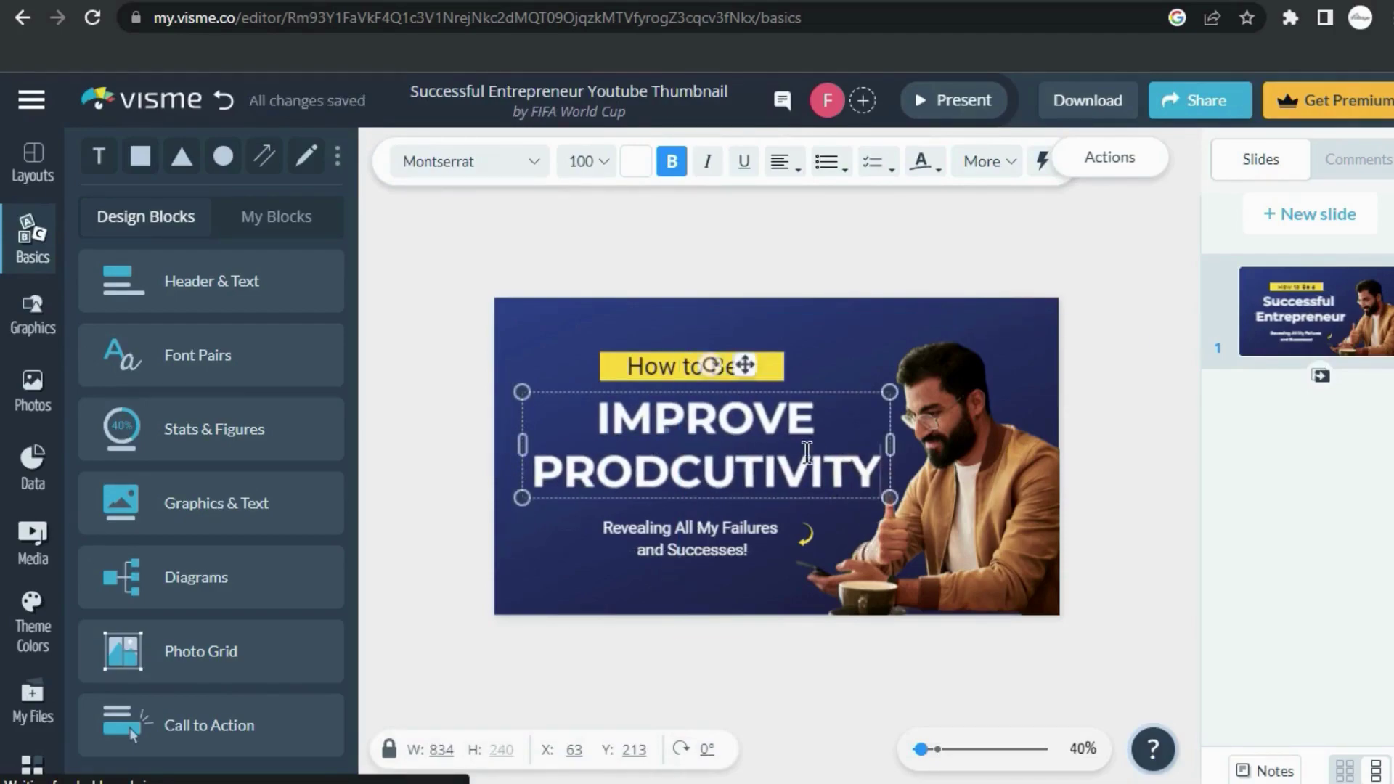
click(1114, 498)
Step: Make the top label 'HOW TO' at size 60 and the subtitle '5 AWESOME TIPS'
click(700, 366)
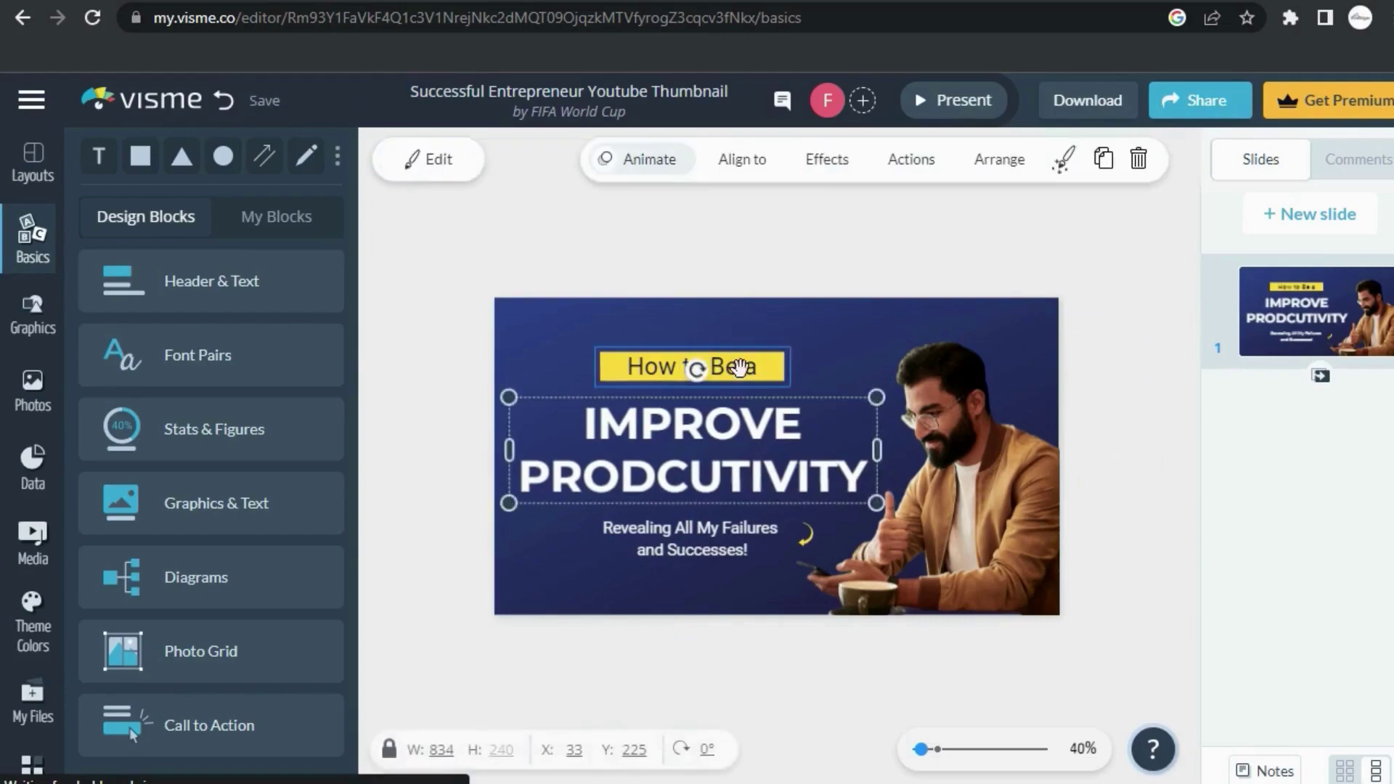
click(744, 371)
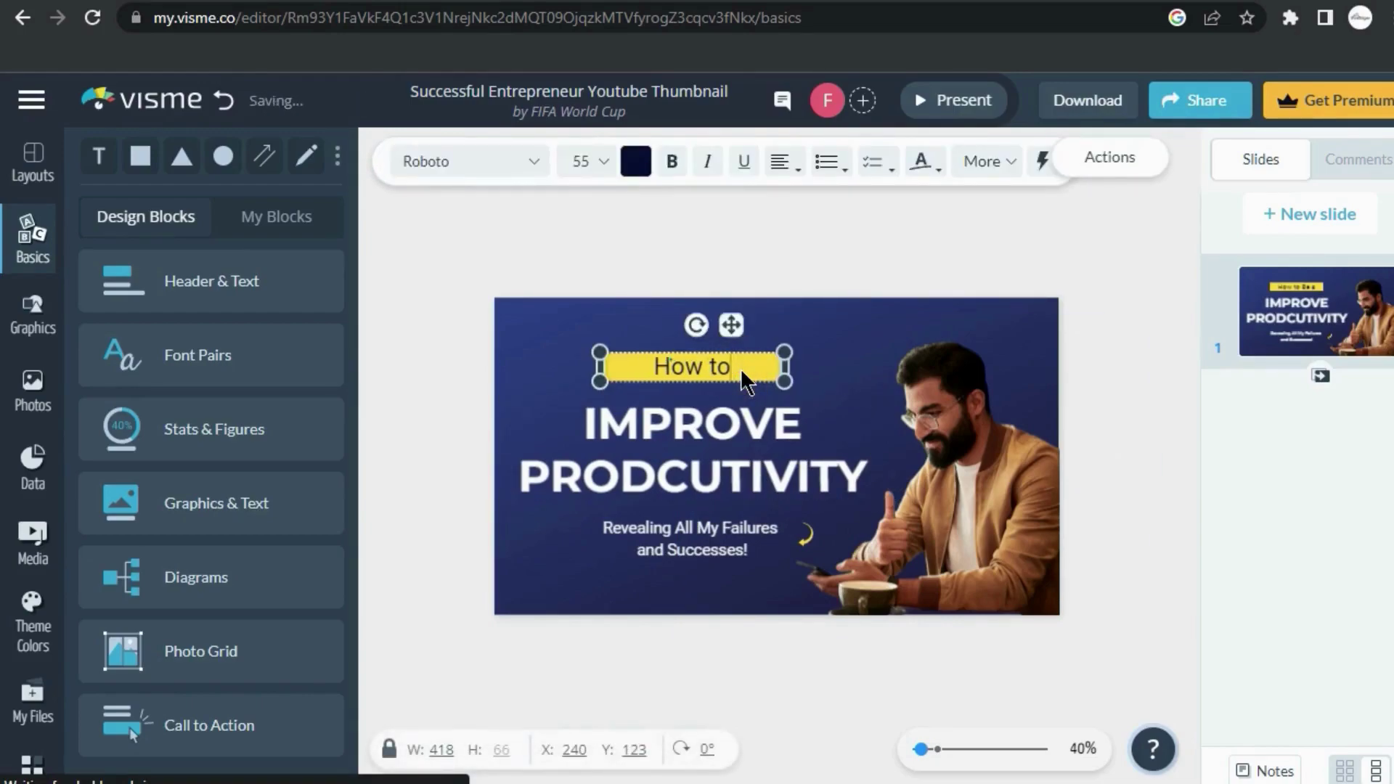
click(612, 158)
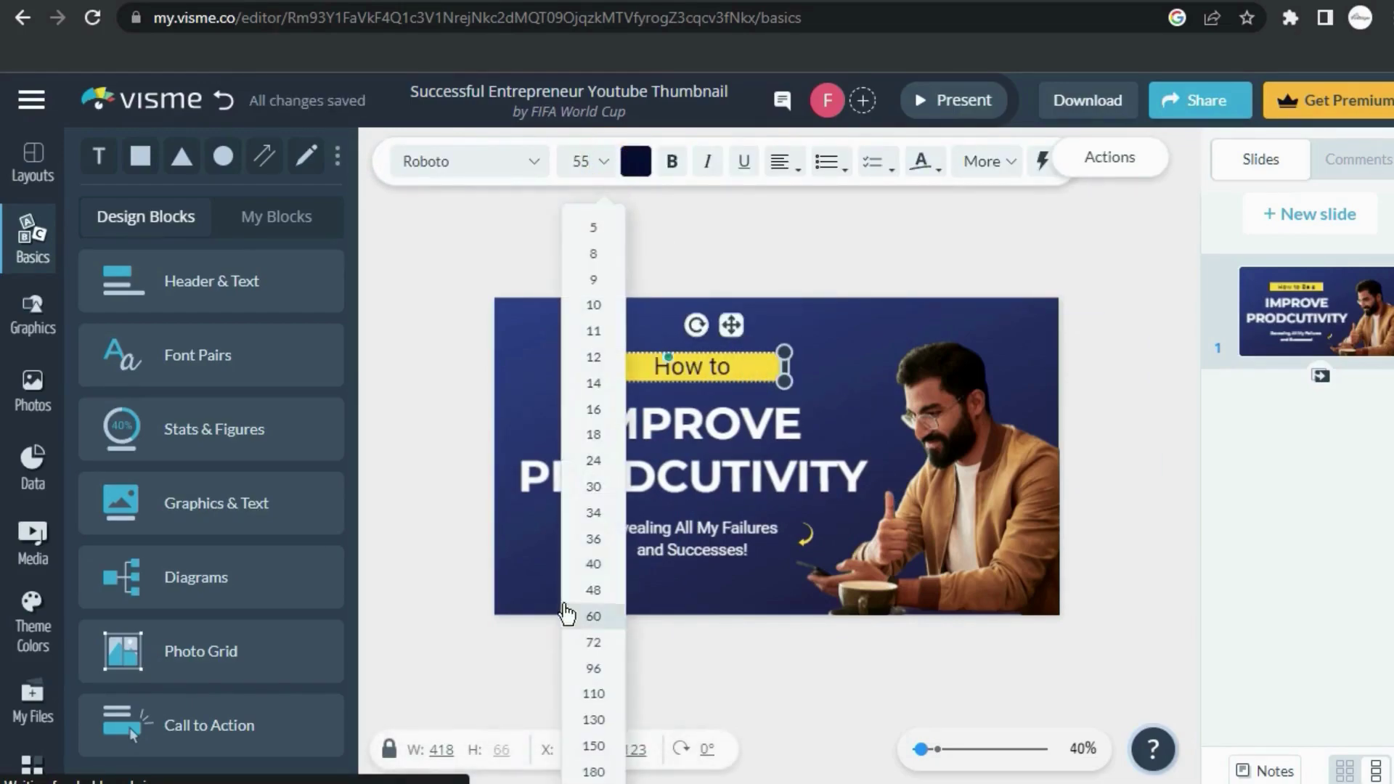
click(585, 616)
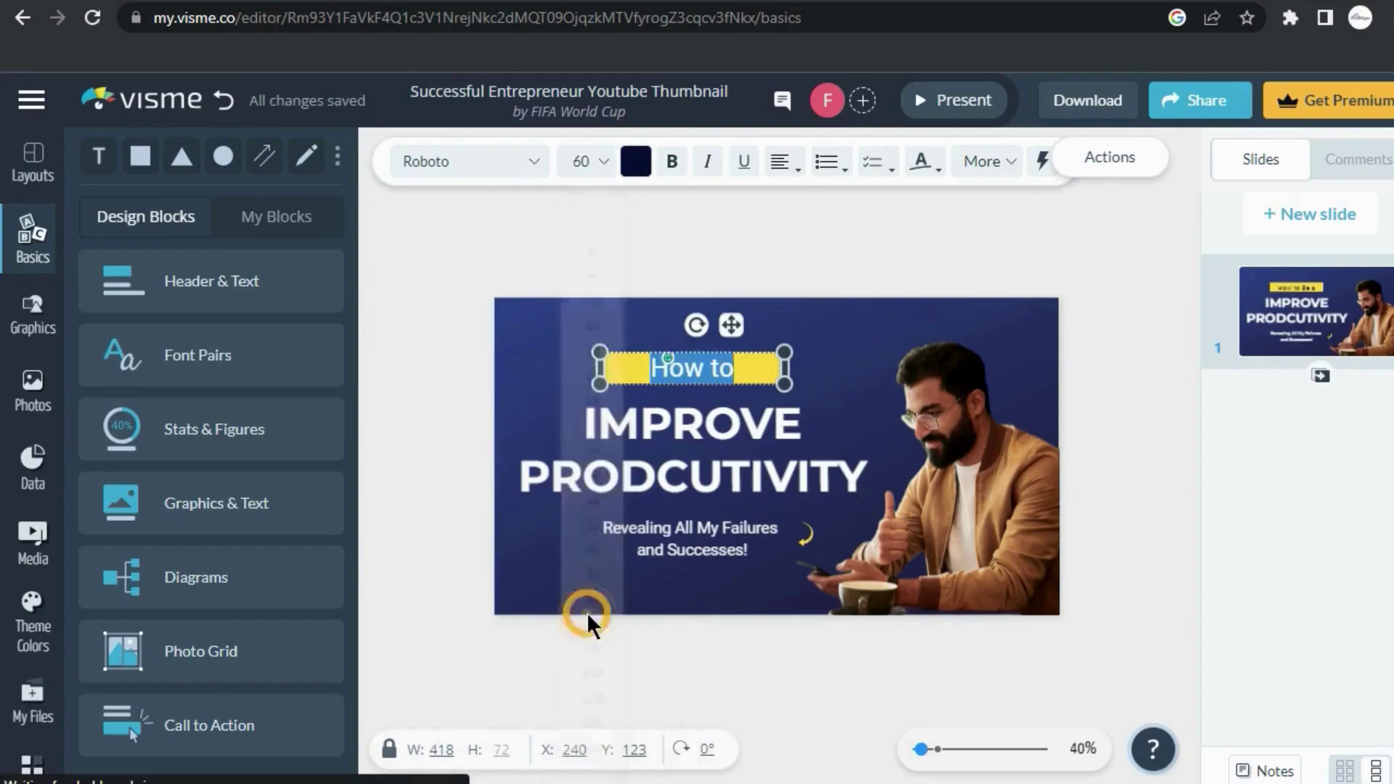
click(1160, 454)
click(696, 559)
text(HOW TO)
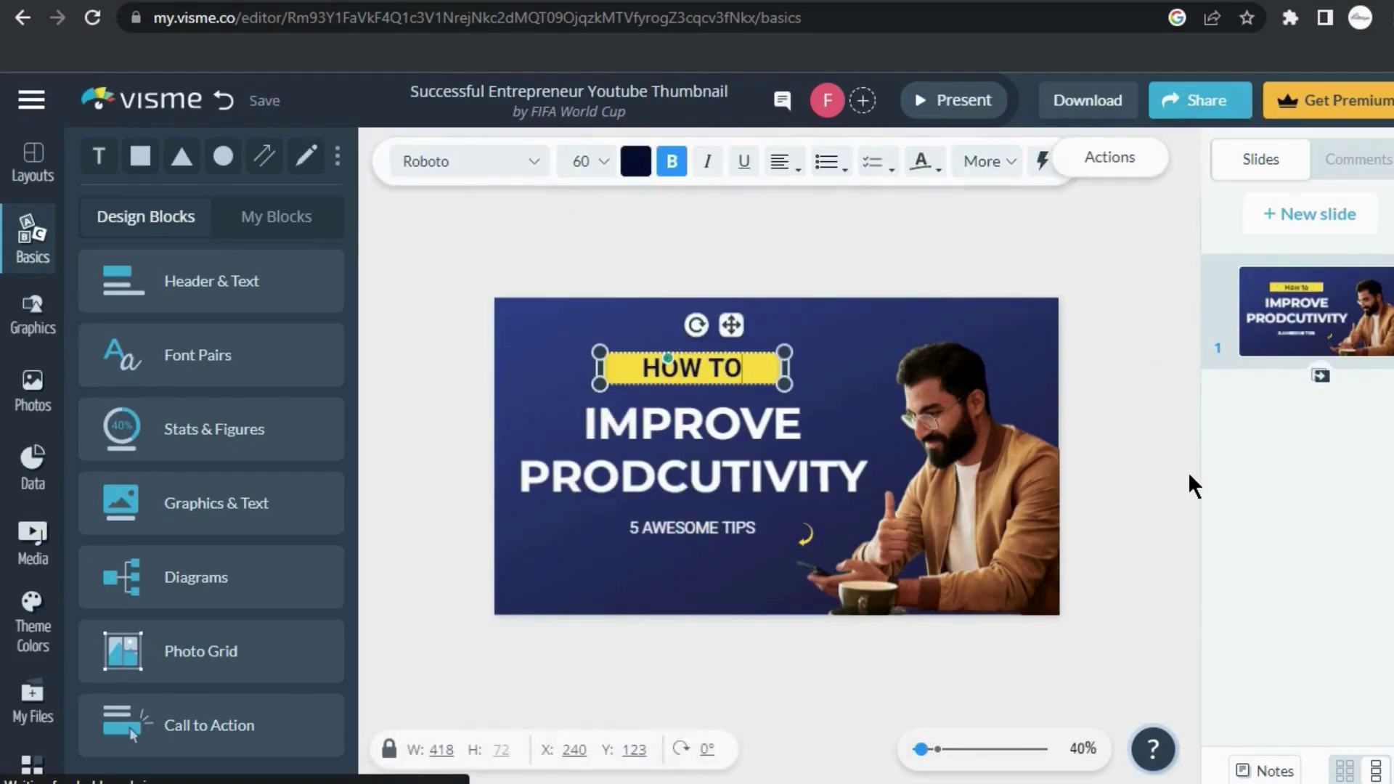
click(1192, 483)
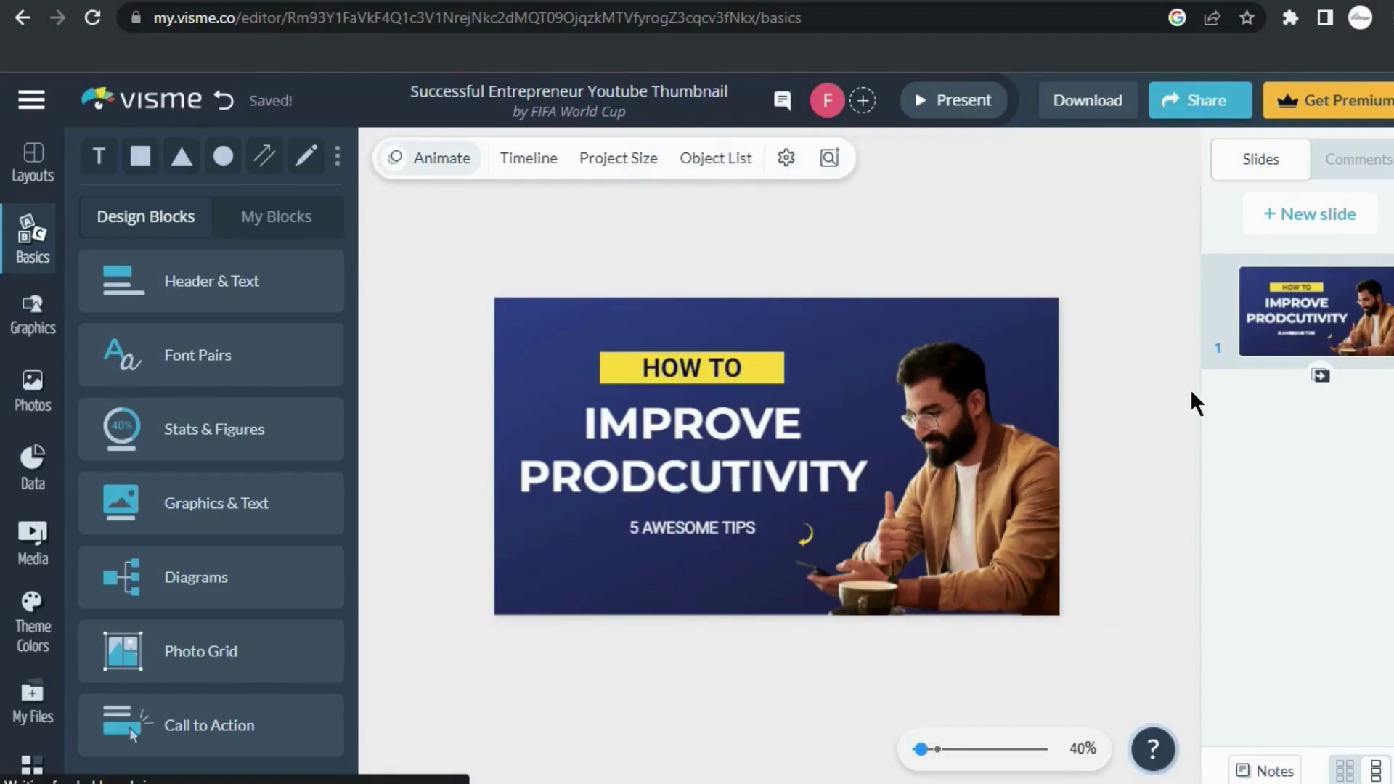